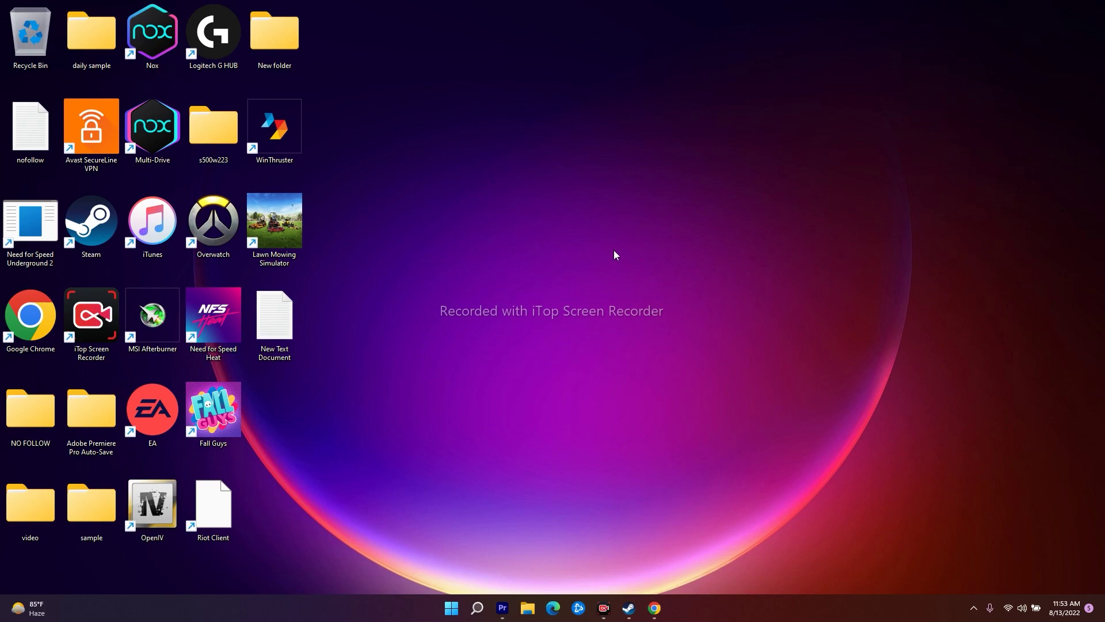
pyautogui.click(656, 608)
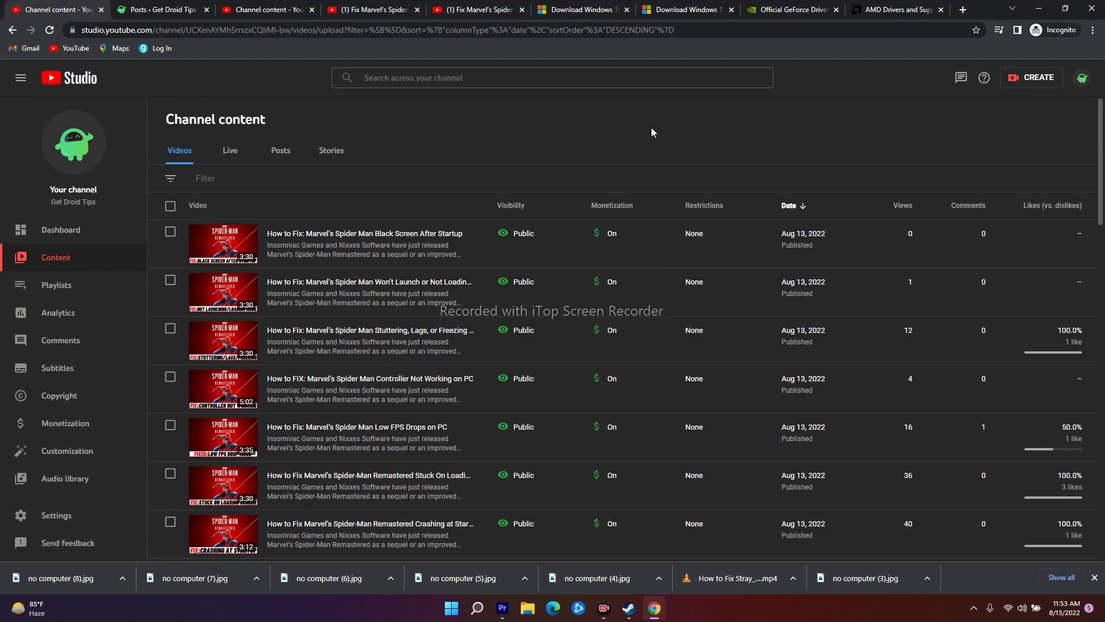
pyautogui.click(147, 7)
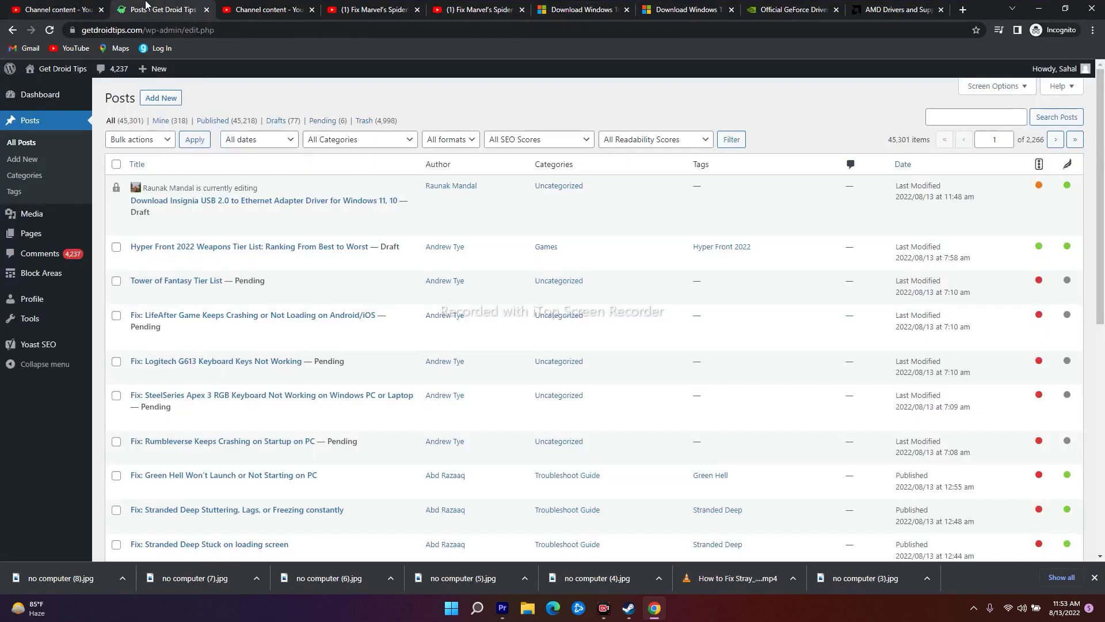
pyautogui.click(57, 8)
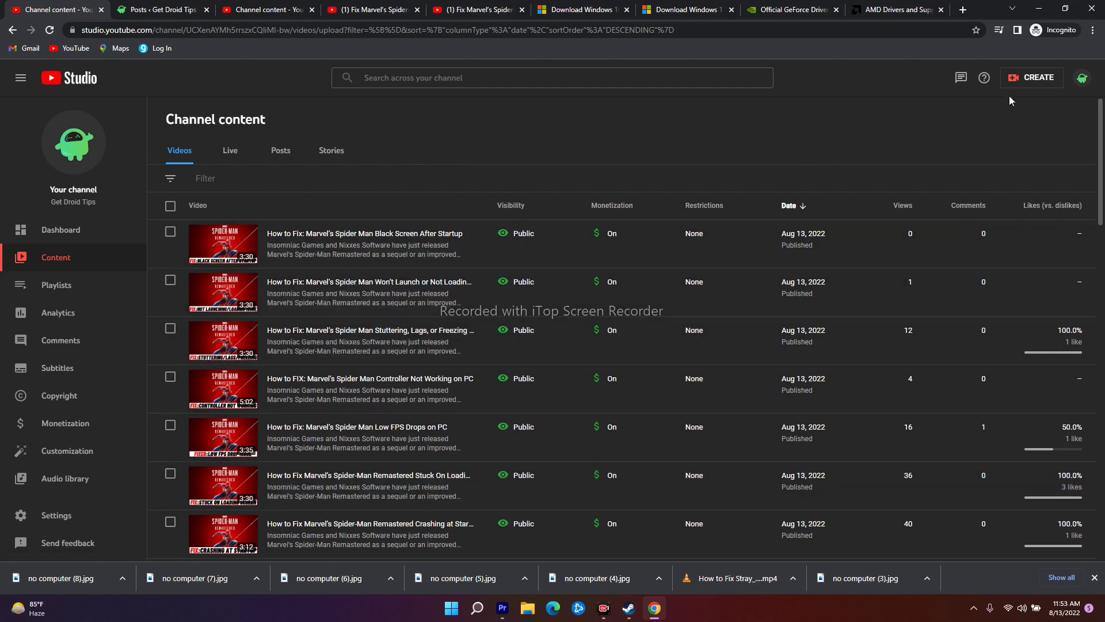
pyautogui.click(1039, 9)
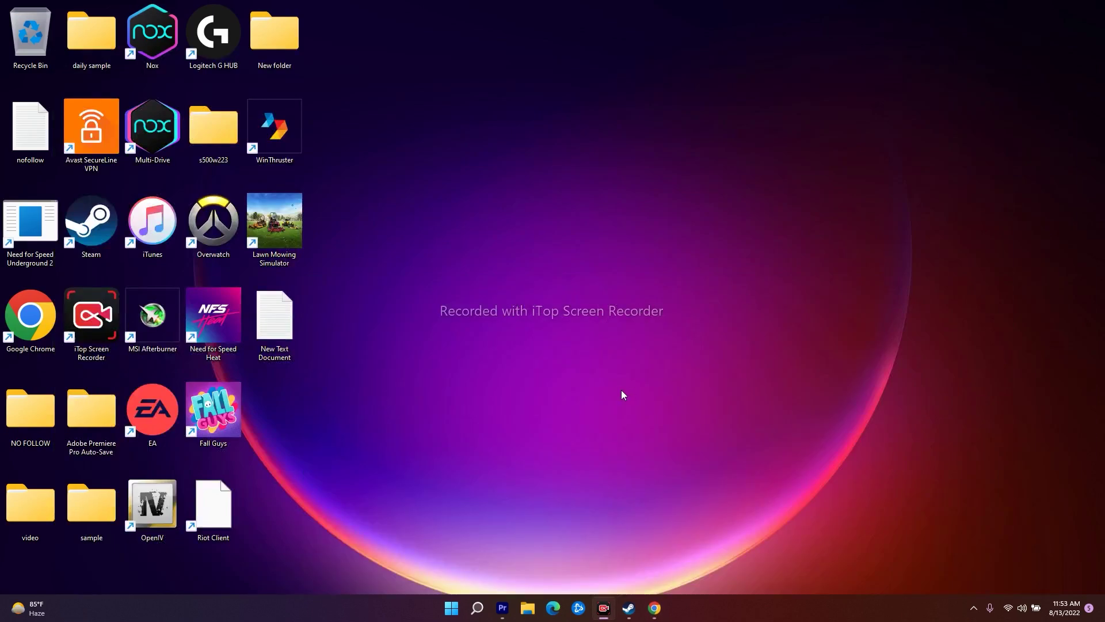
# Open the Steam installation folder under Program Files (x86) on the C: drive in File Explorer.
pyautogui.click(528, 610)
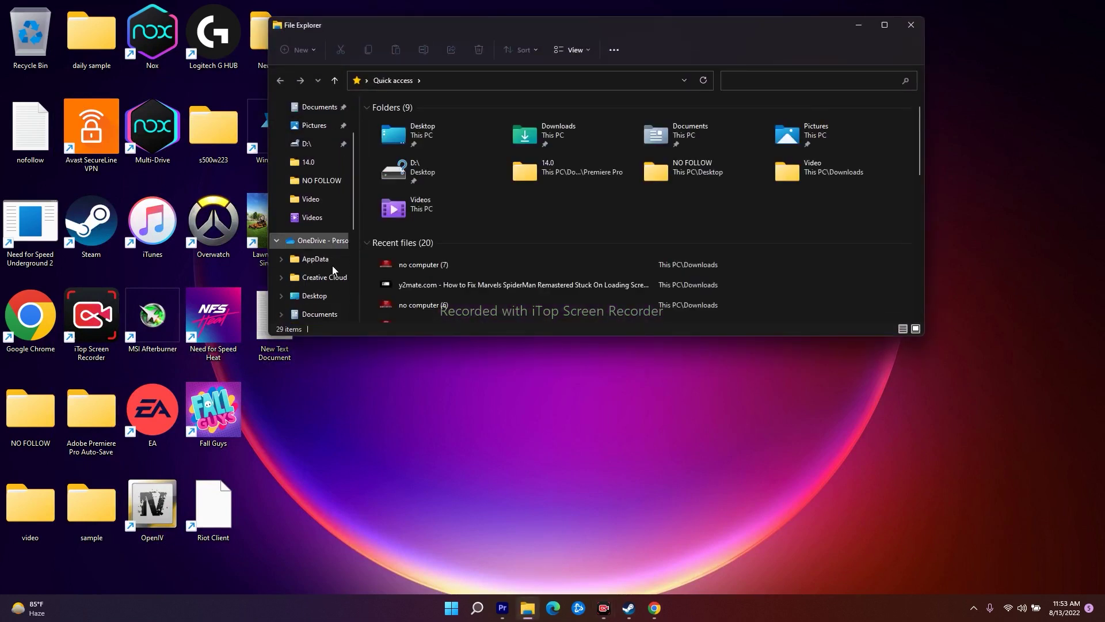
pyautogui.scroll(-1, 331, 282)
pyautogui.click(326, 302)
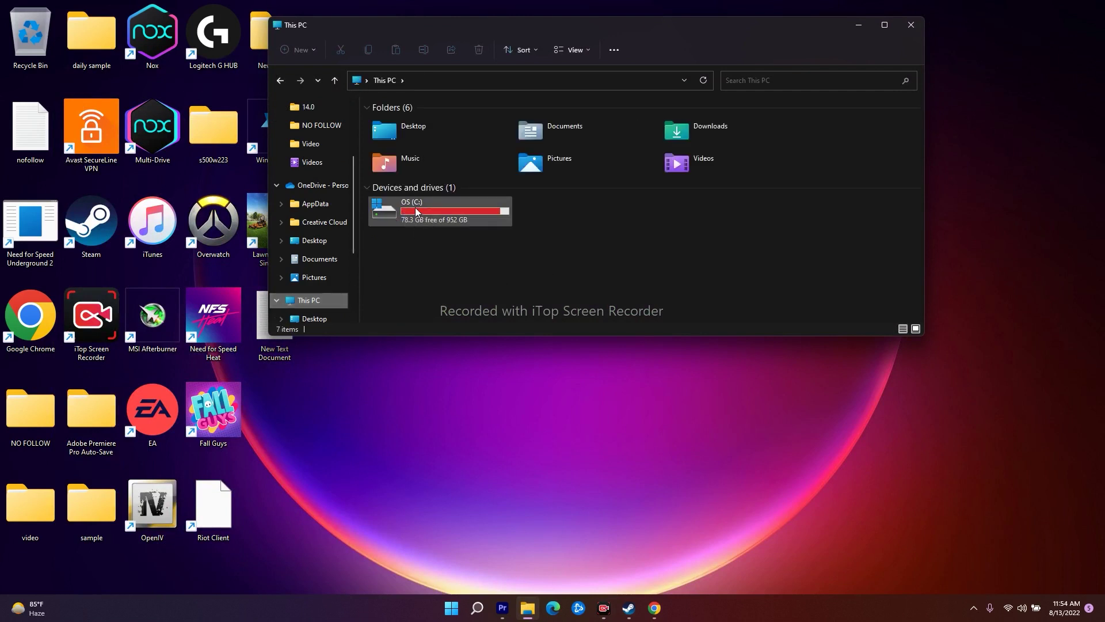
pyautogui.doubleClick(438, 209)
pyautogui.scroll(-2, 424, 202)
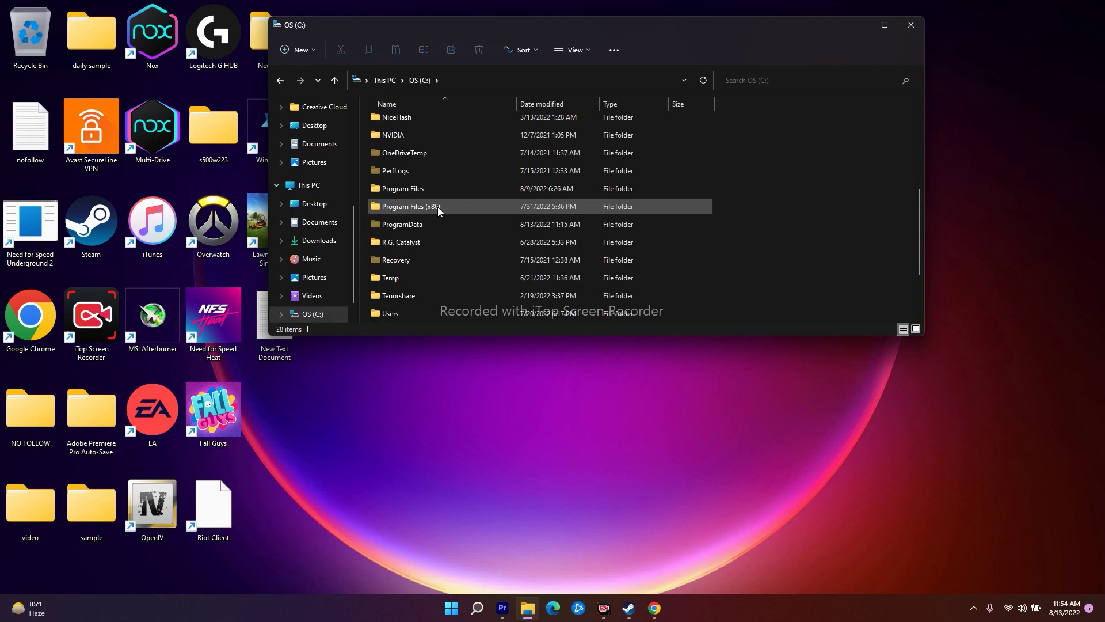
pyautogui.doubleClick(444, 208)
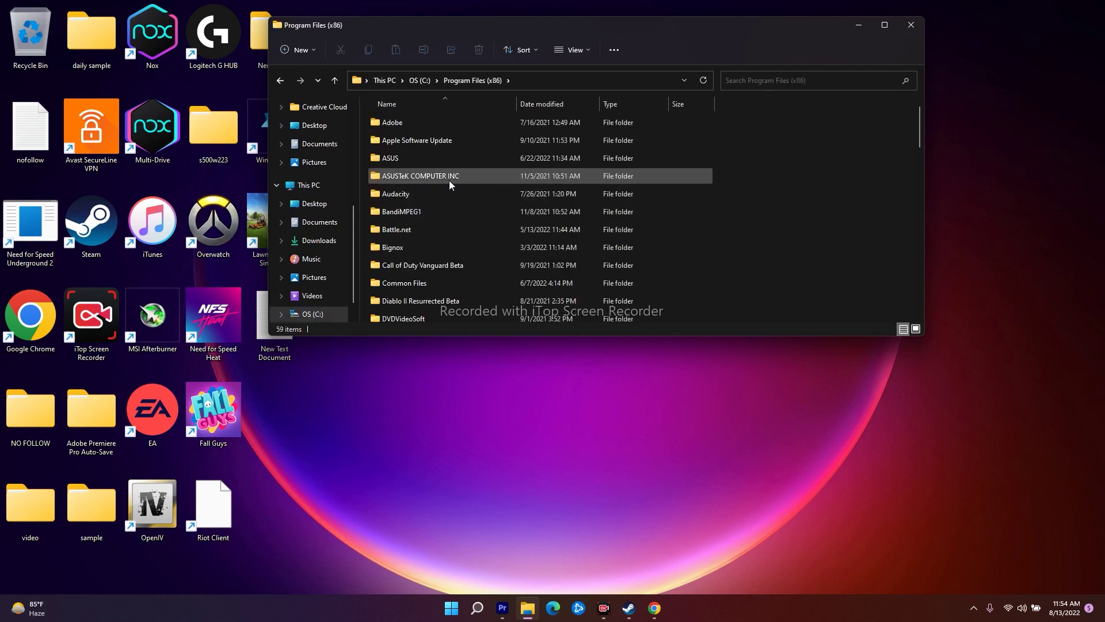
pyautogui.scroll(-7, 449, 180)
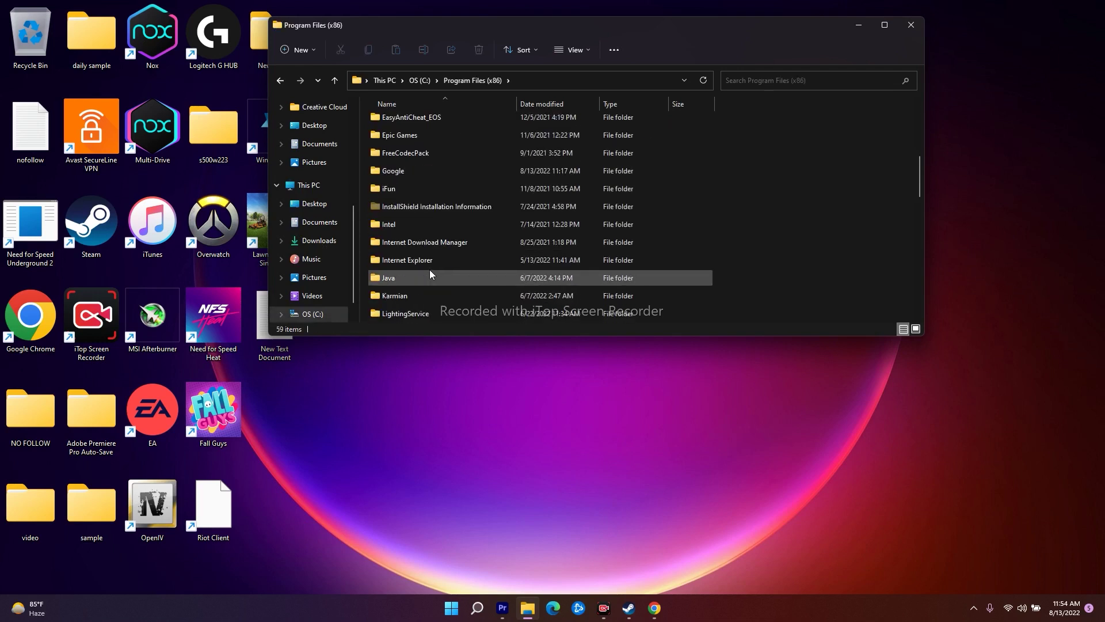
pyautogui.scroll(-4, 426, 230)
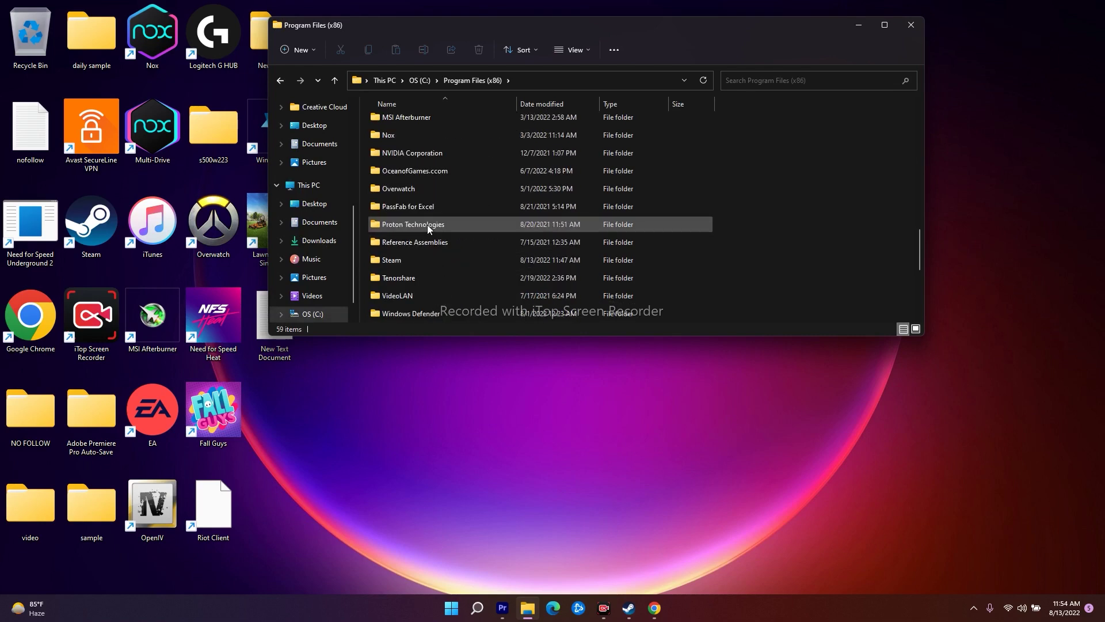
pyautogui.doubleClick(402, 262)
# Find the steam application file in the Steam folder and open its Properties.
pyautogui.scroll(-3, 464, 222)
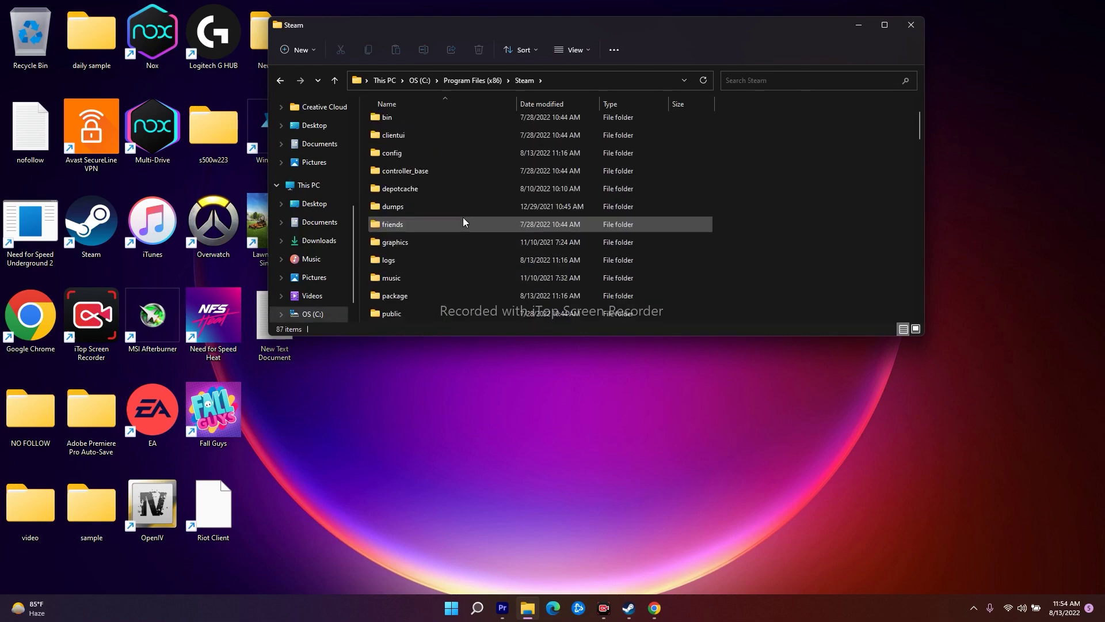
pyautogui.scroll(-8, 464, 221)
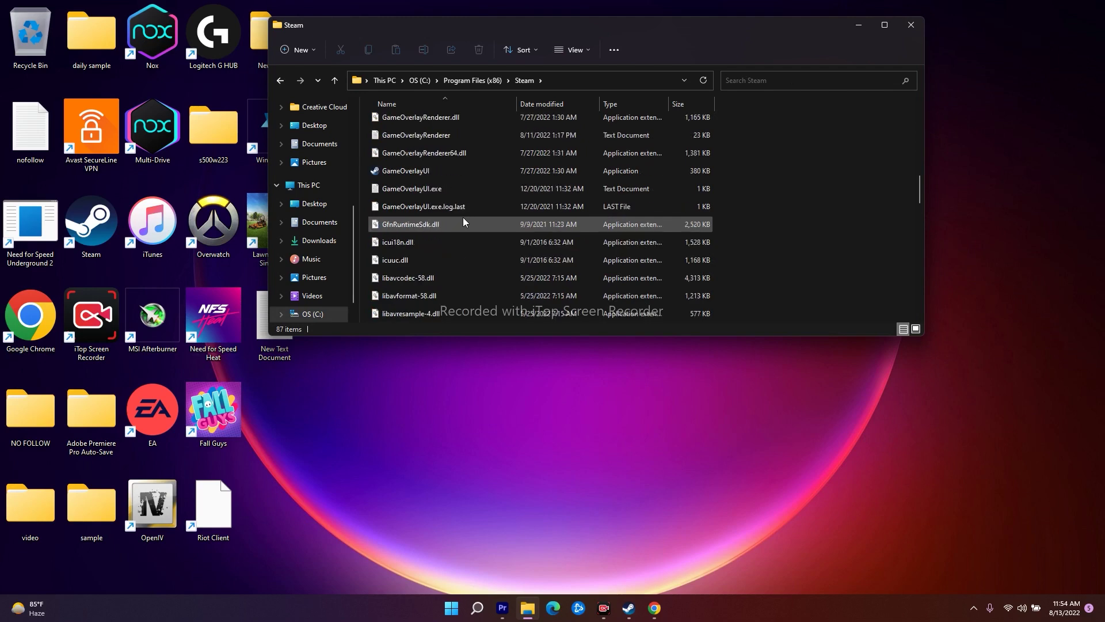
pyautogui.scroll(-7, 463, 219)
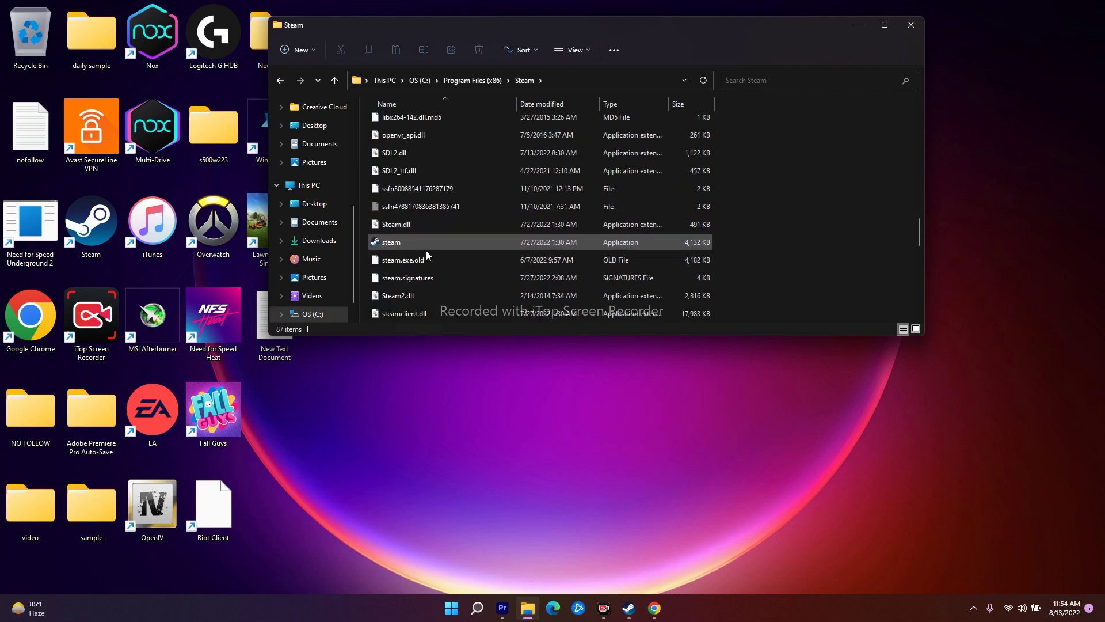
pyautogui.rightClick(389, 243)
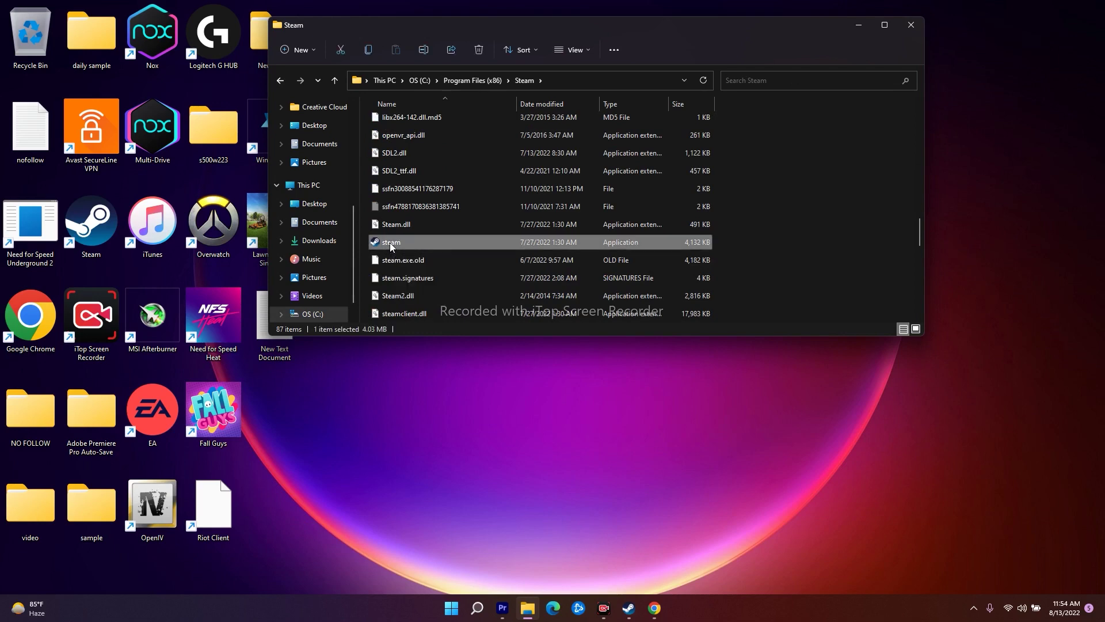
pyautogui.click(443, 419)
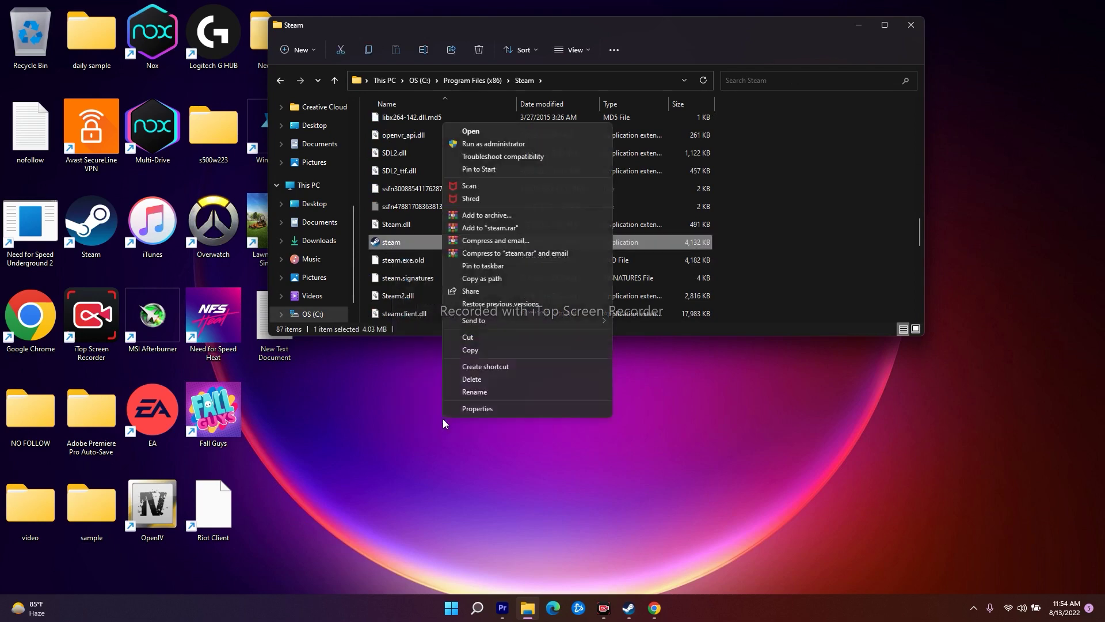
pyautogui.click(492, 409)
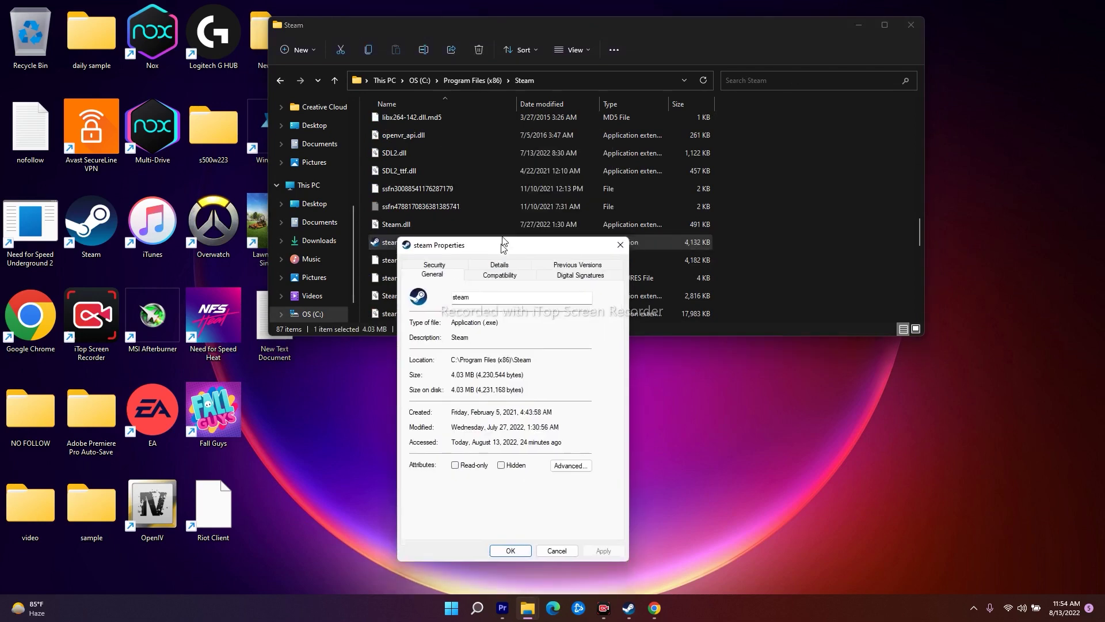
pyautogui.moveTo(502, 247); pyautogui.dragTo(502, 110)
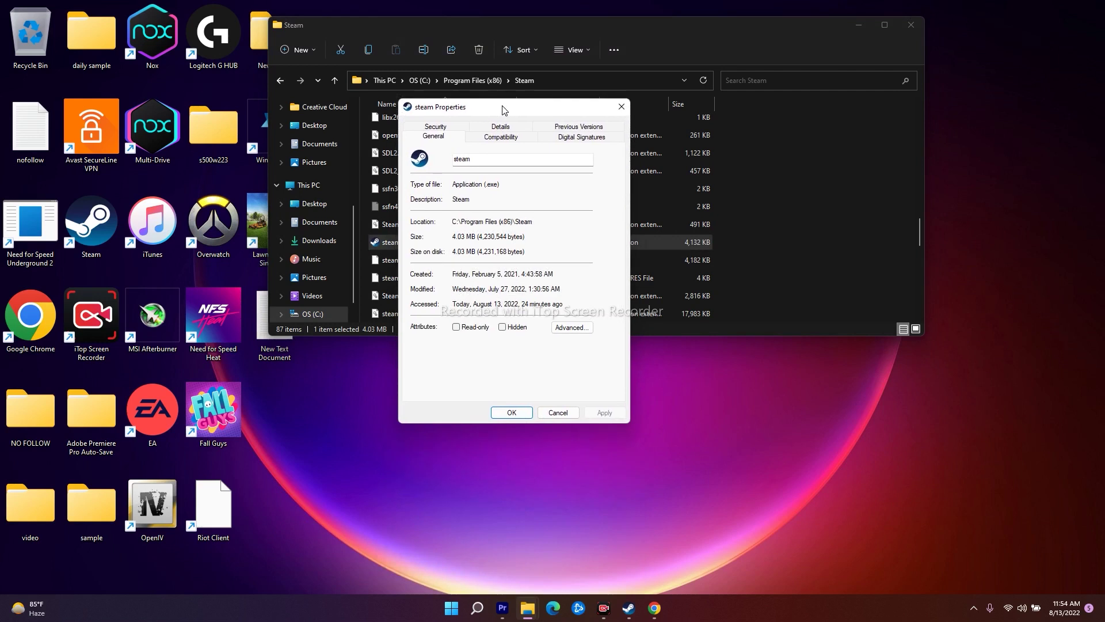
# Make sure compatibility mode is off for the steam application, apply its properties and close the folder window.
pyautogui.click(503, 140)
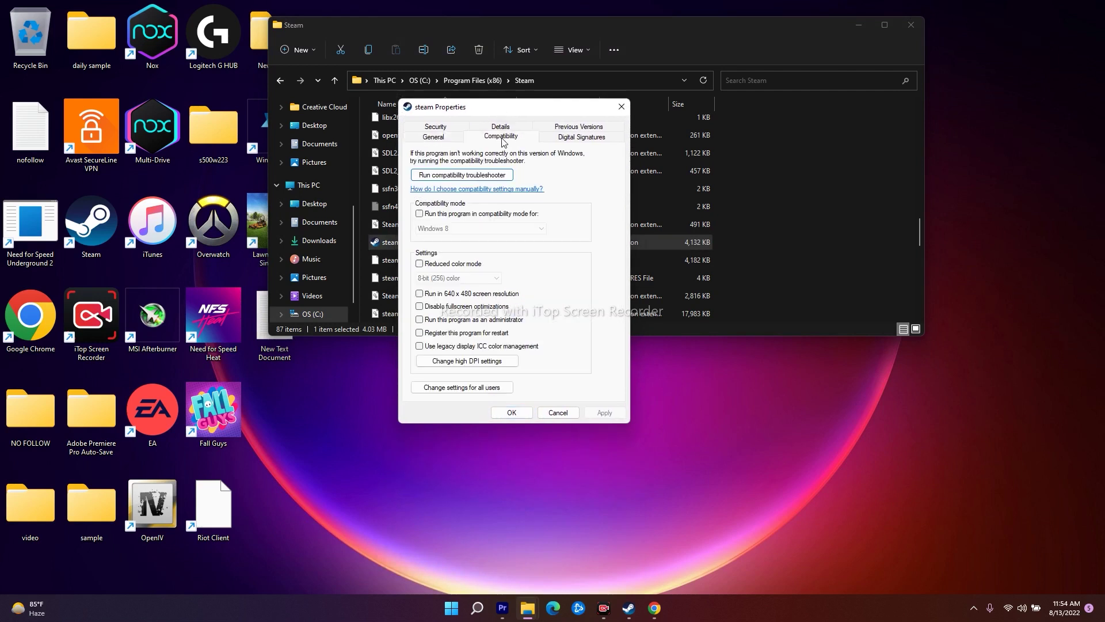
pyautogui.click(419, 214)
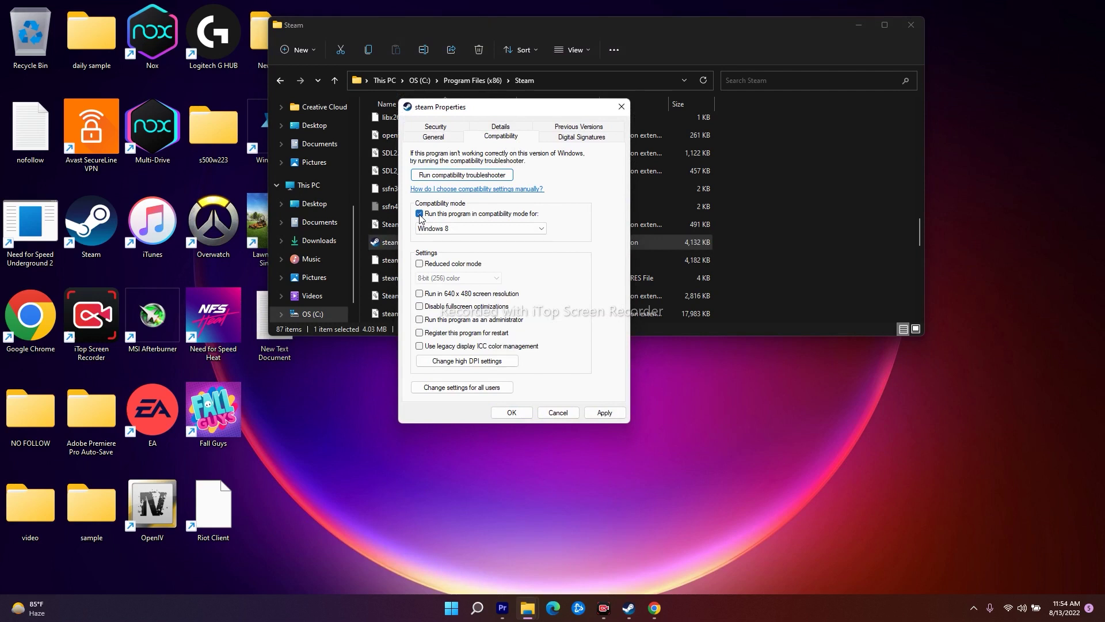
pyautogui.click(420, 214)
pyautogui.click(605, 412)
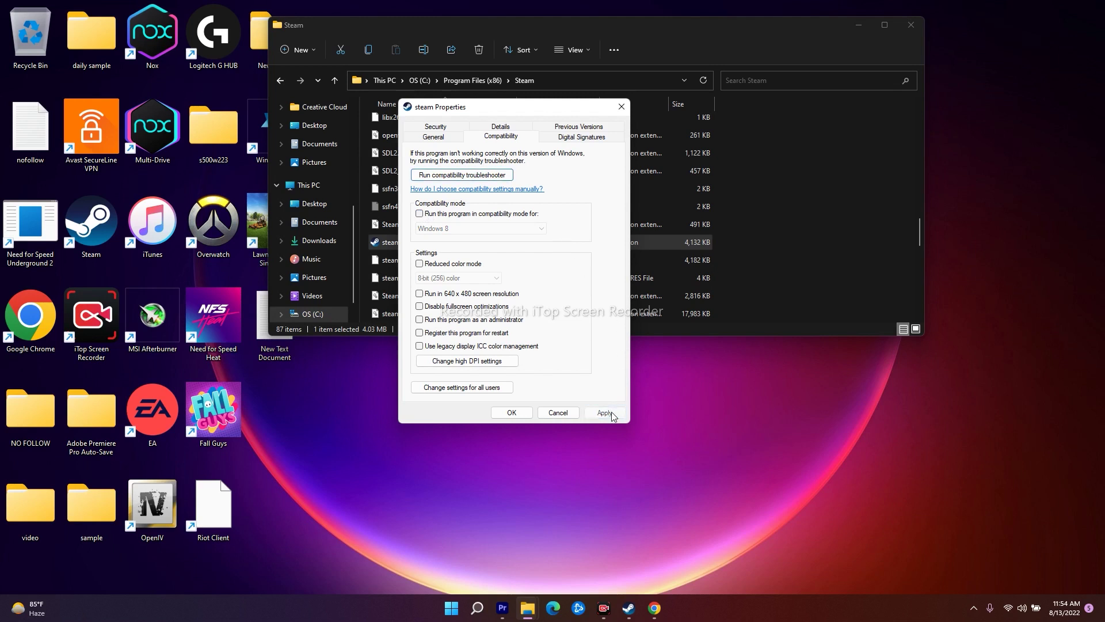
pyautogui.click(518, 415)
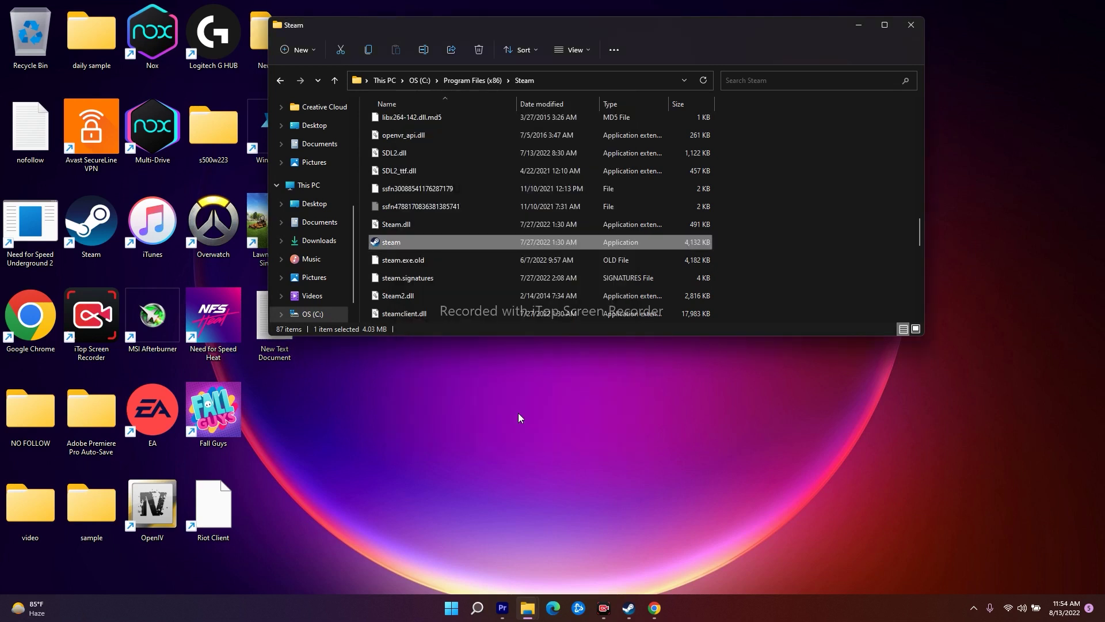
pyautogui.click(907, 26)
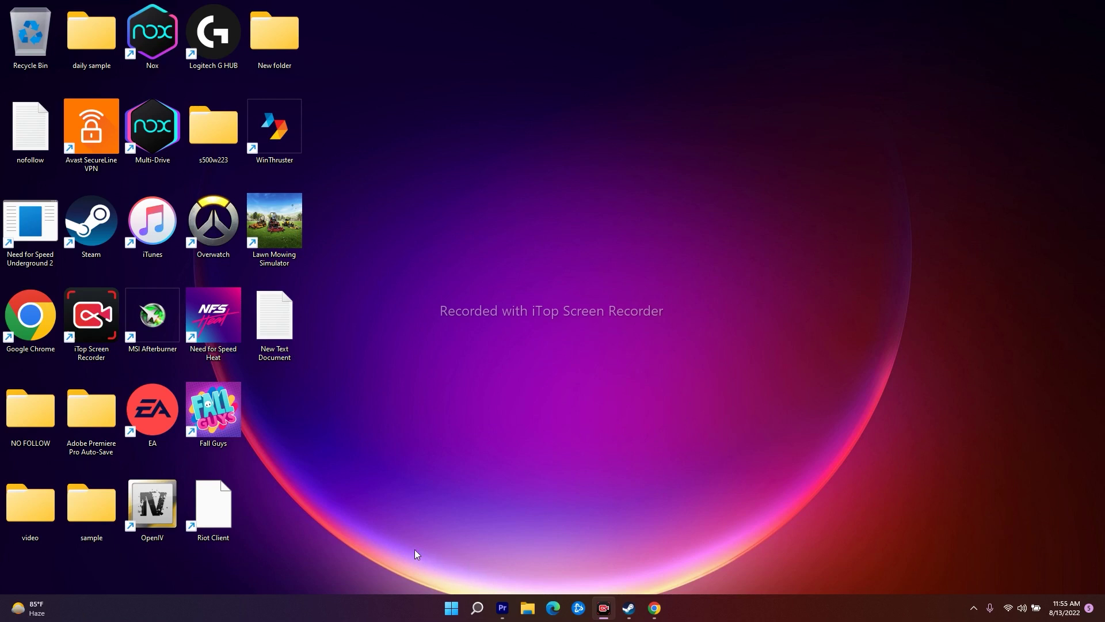
# Open Windows Update in Settings and retry the update check.
pyautogui.click(477, 608)
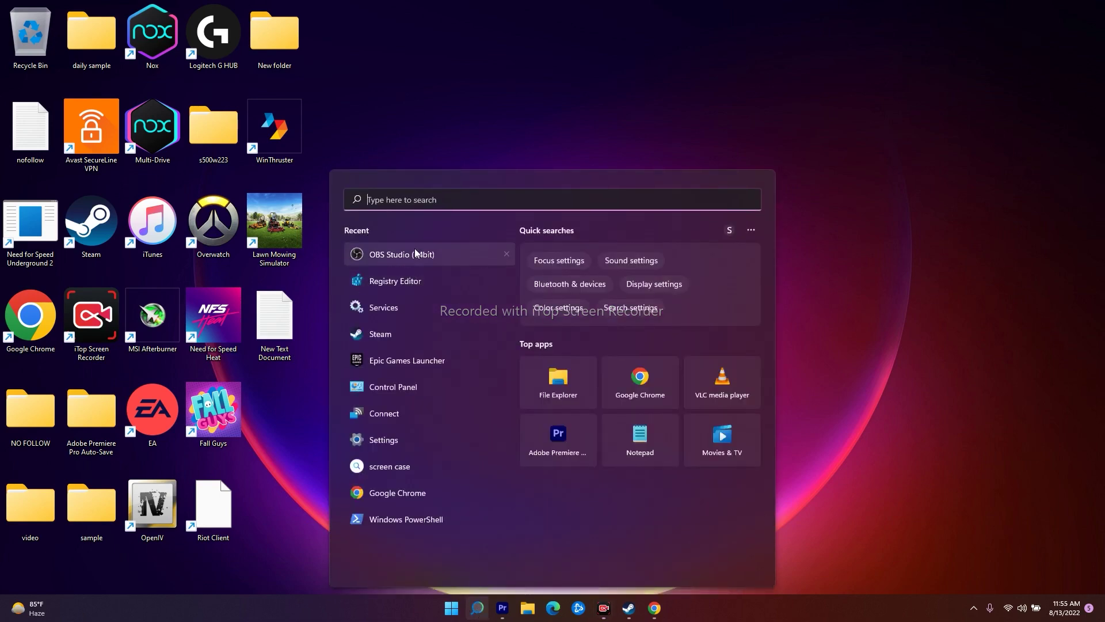
pyautogui.click(385, 442)
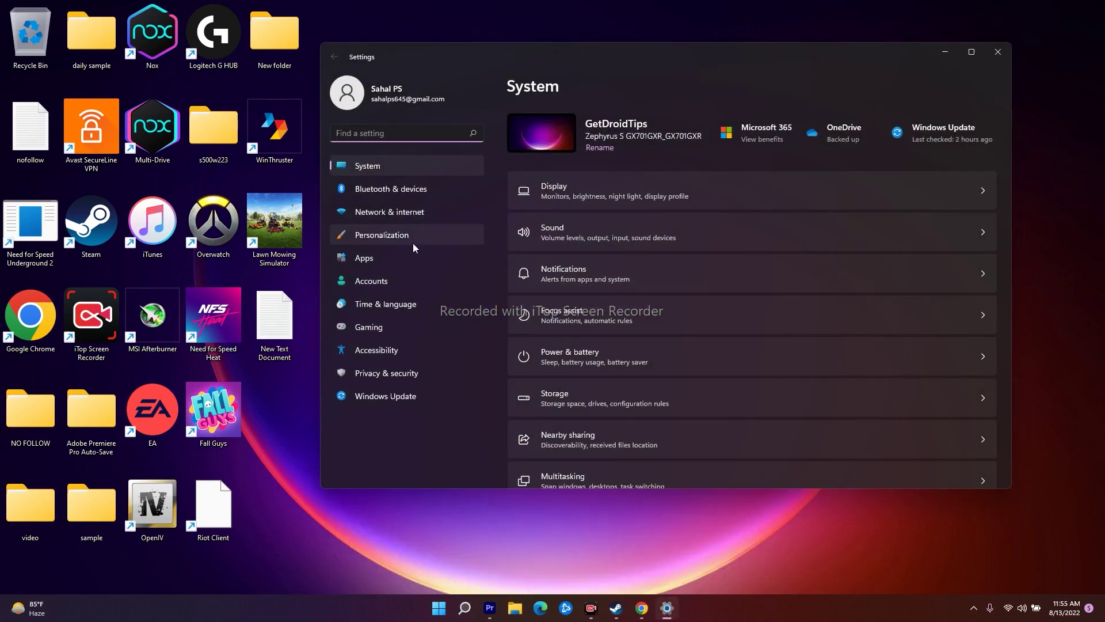
pyautogui.click(377, 396)
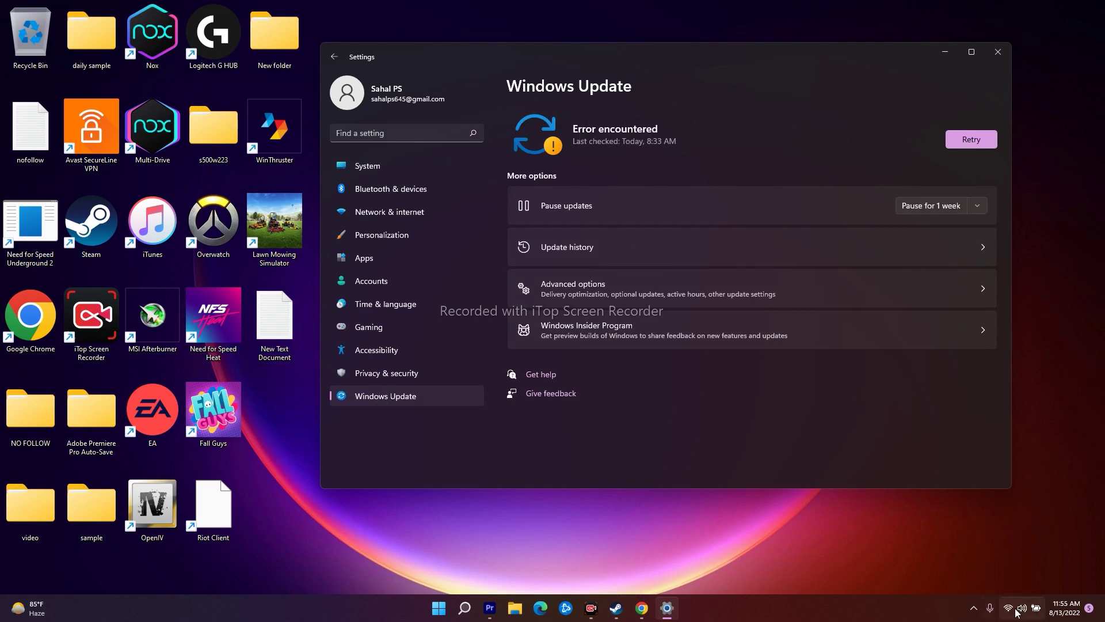
pyautogui.click(979, 141)
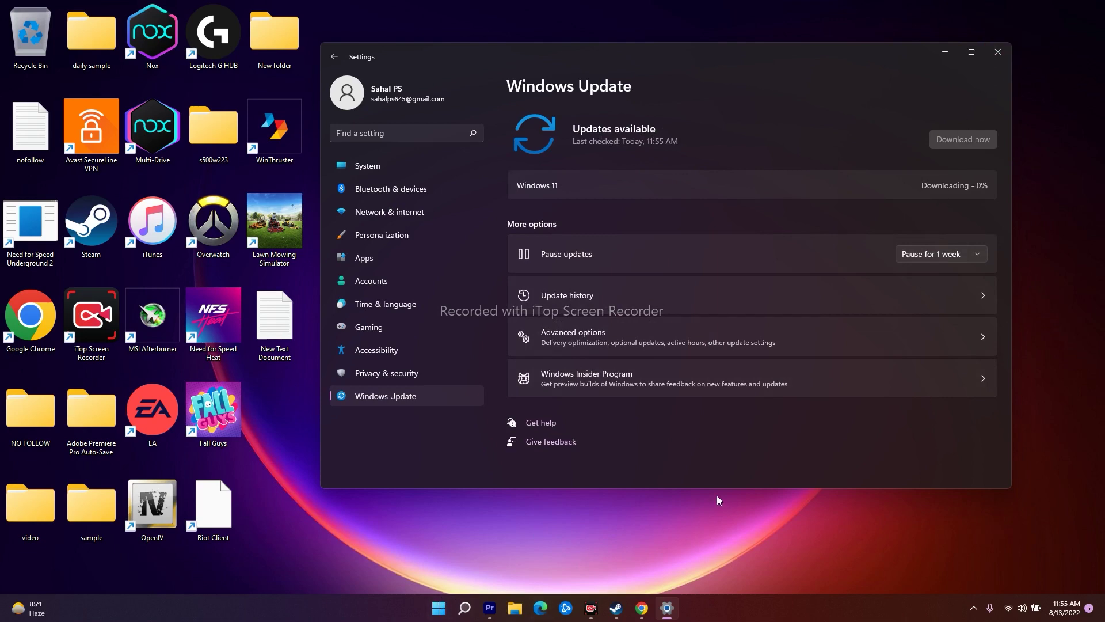
pyautogui.click(615, 610)
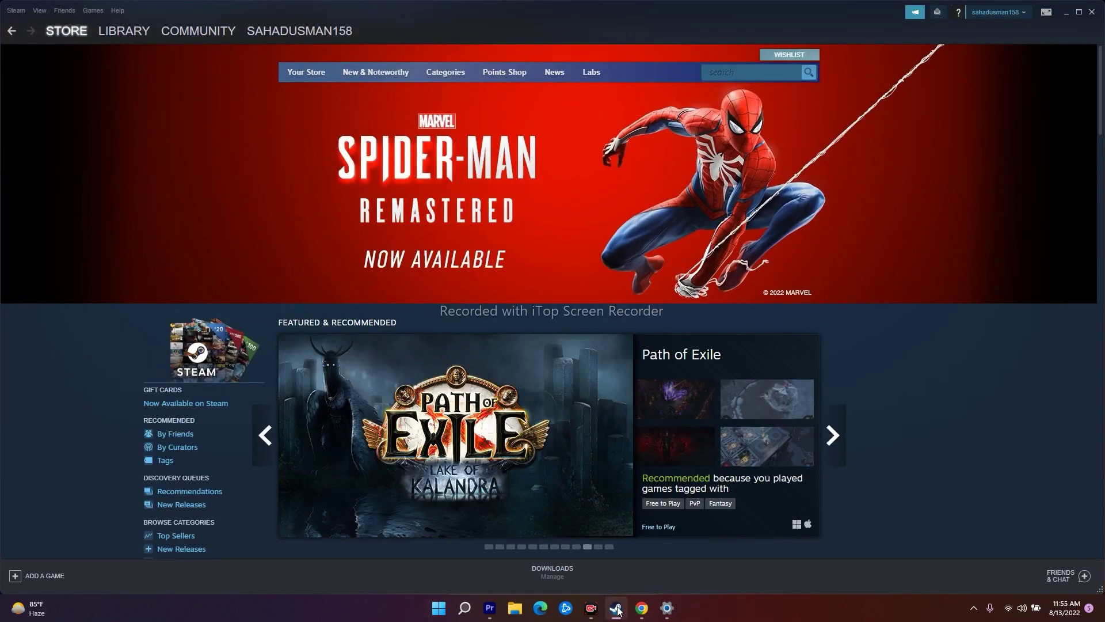
pyautogui.click(615, 613)
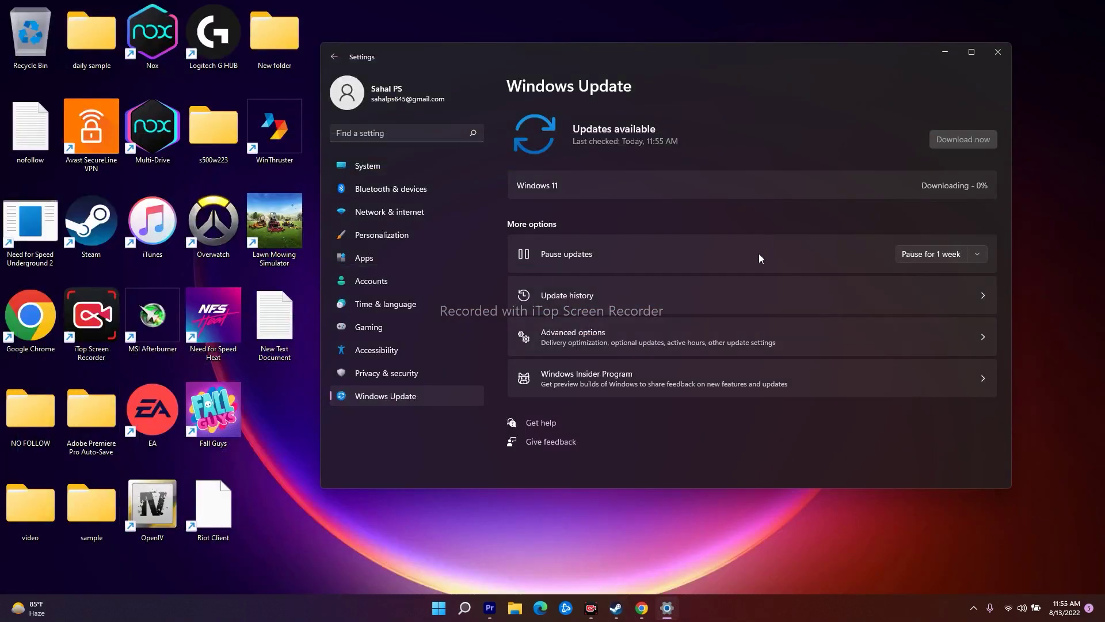
pyautogui.click(944, 52)
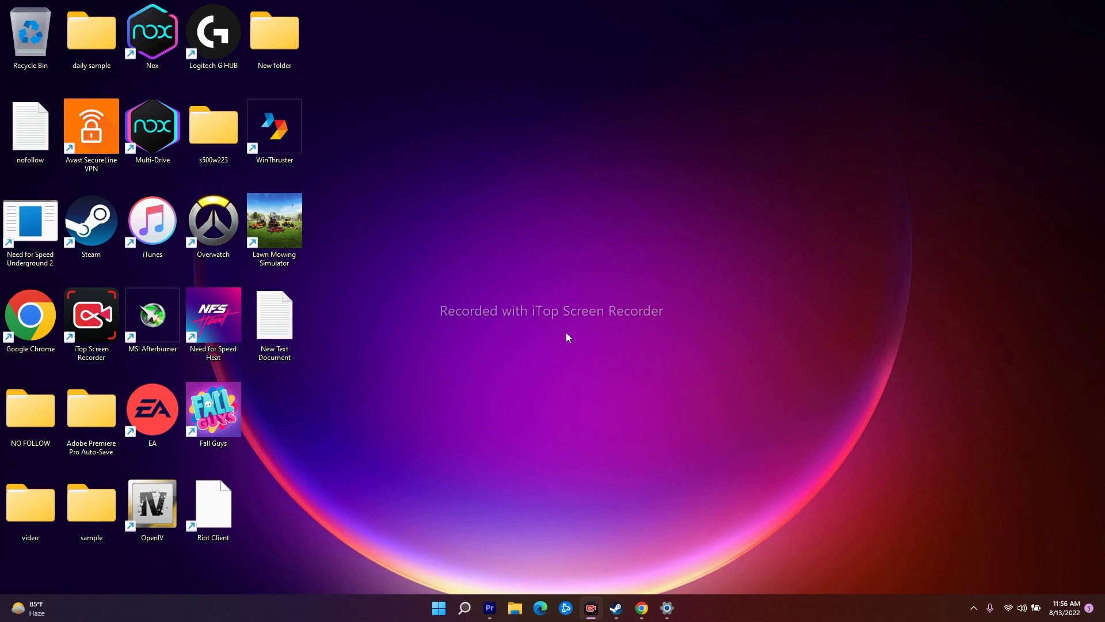
# Switch to Chrome and review Microsoft's Windows 10 and Windows 11 download pages, including the Windows 10 update and installation media options.
pyautogui.click(642, 608)
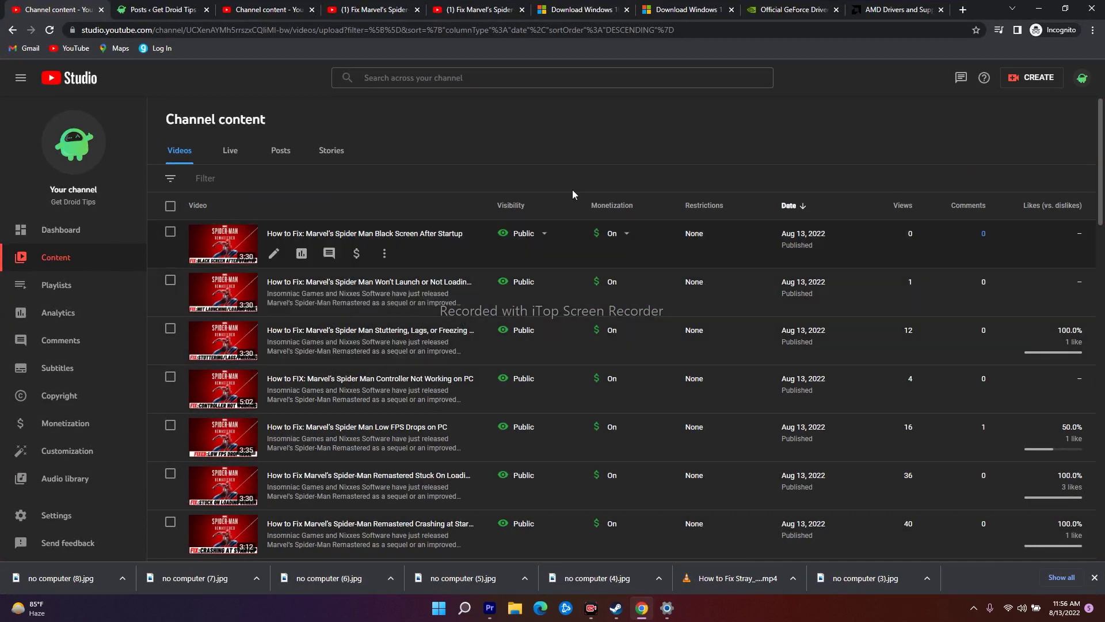
pyautogui.click(541, 11)
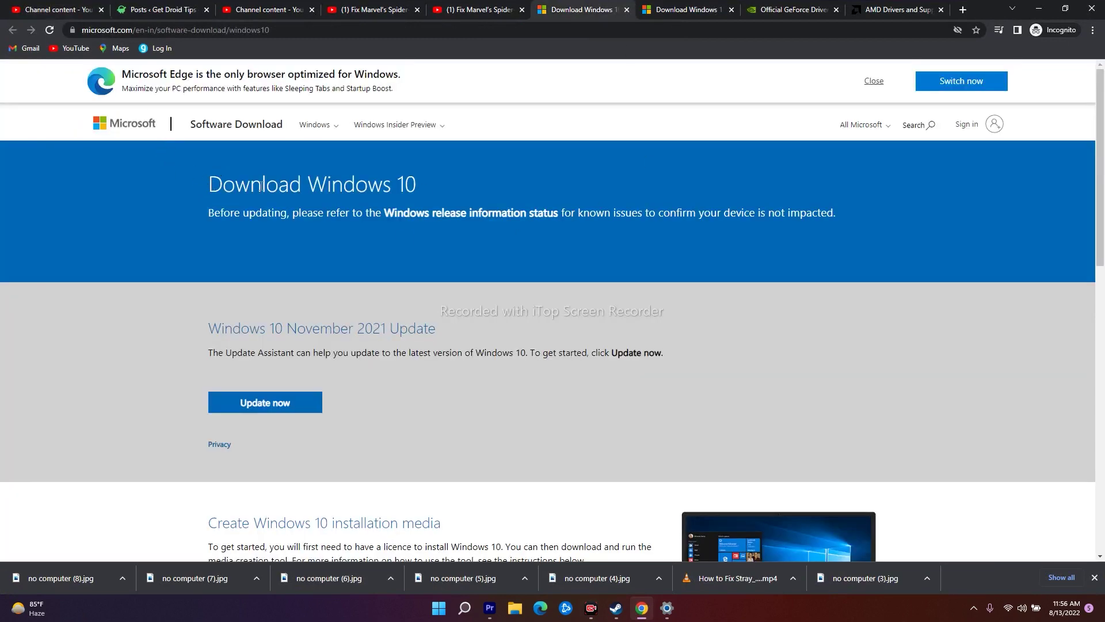
pyautogui.click(685, 9)
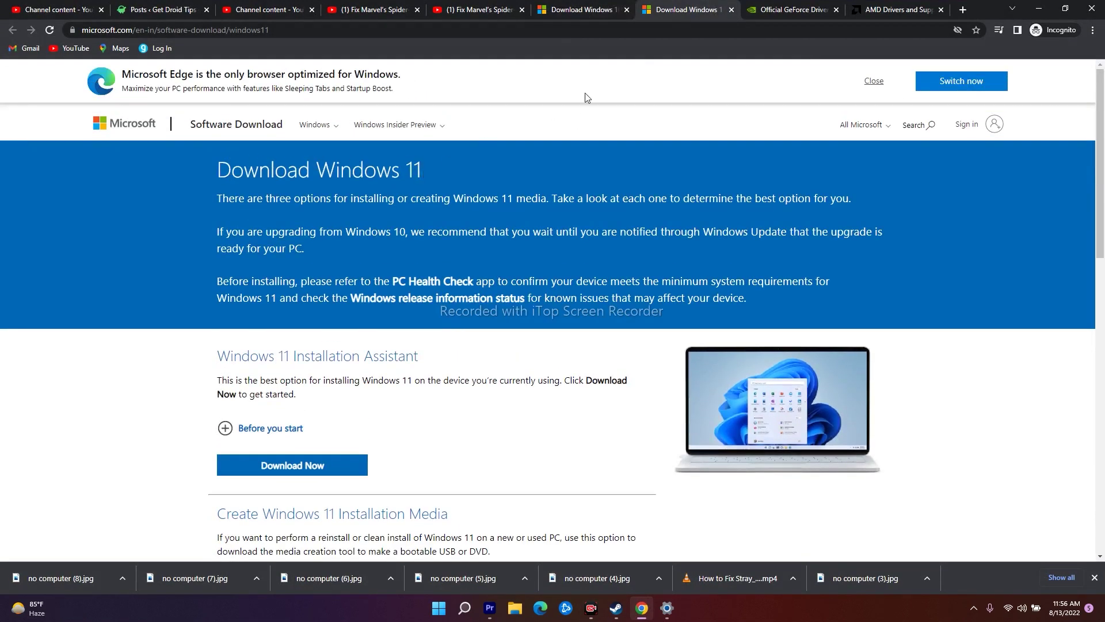
pyautogui.click(582, 10)
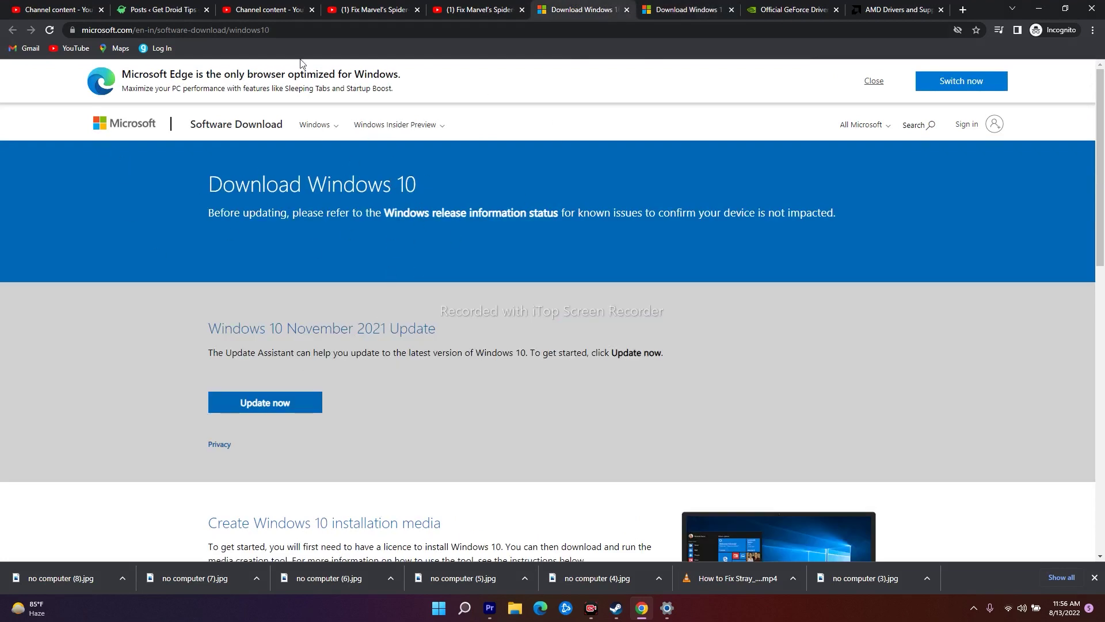
pyautogui.click(685, 9)
pyautogui.click(581, 10)
pyautogui.scroll(-4, 409, 181)
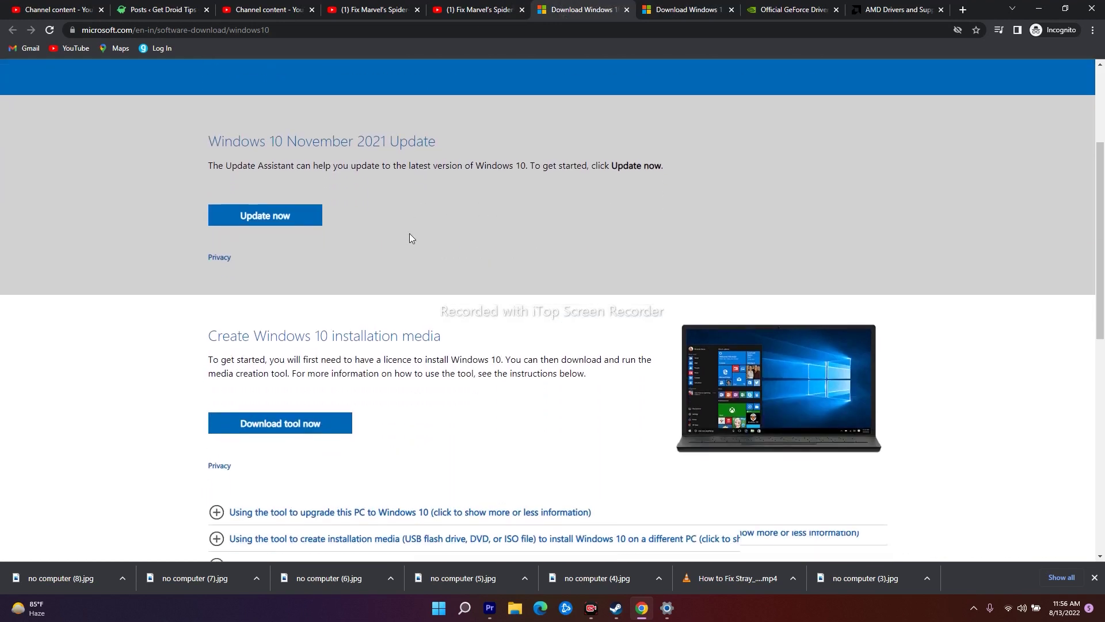
pyautogui.scroll(1, 323, 196)
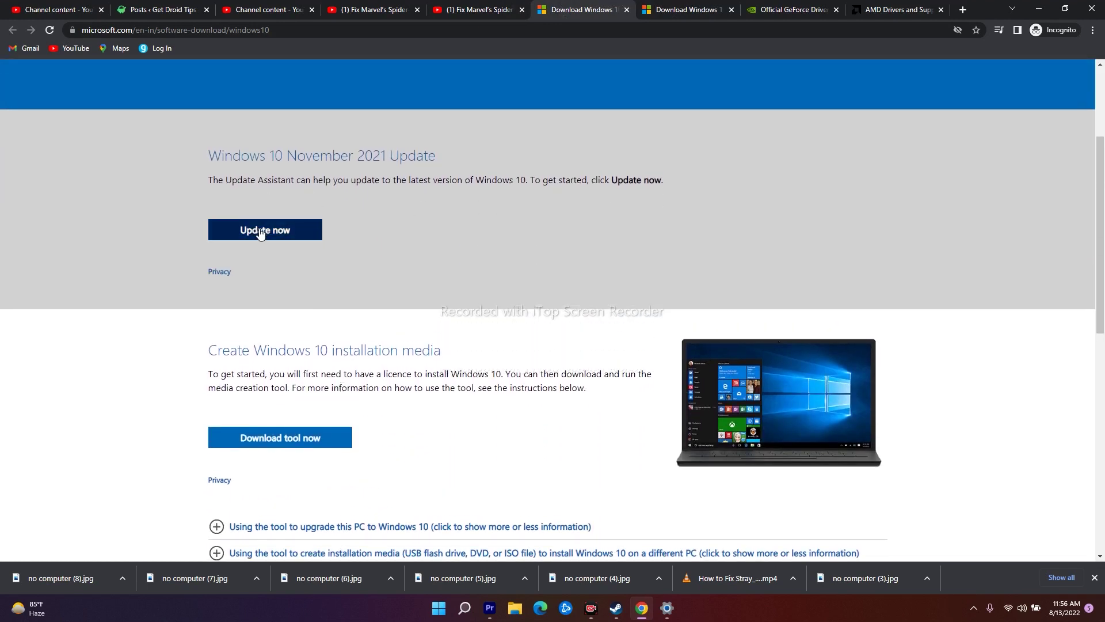
# Review Microsoft's Windows 11 download page, including its installation assistant and installation media options, and minimize the browser.
pyautogui.scroll(1, 444, 264)
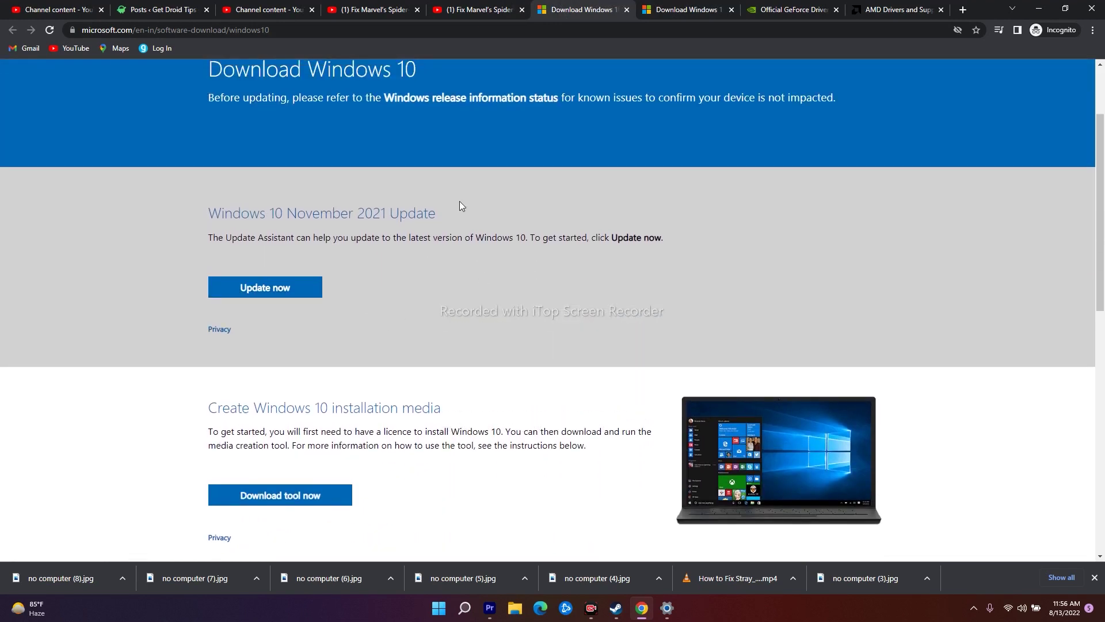
pyautogui.click(667, 10)
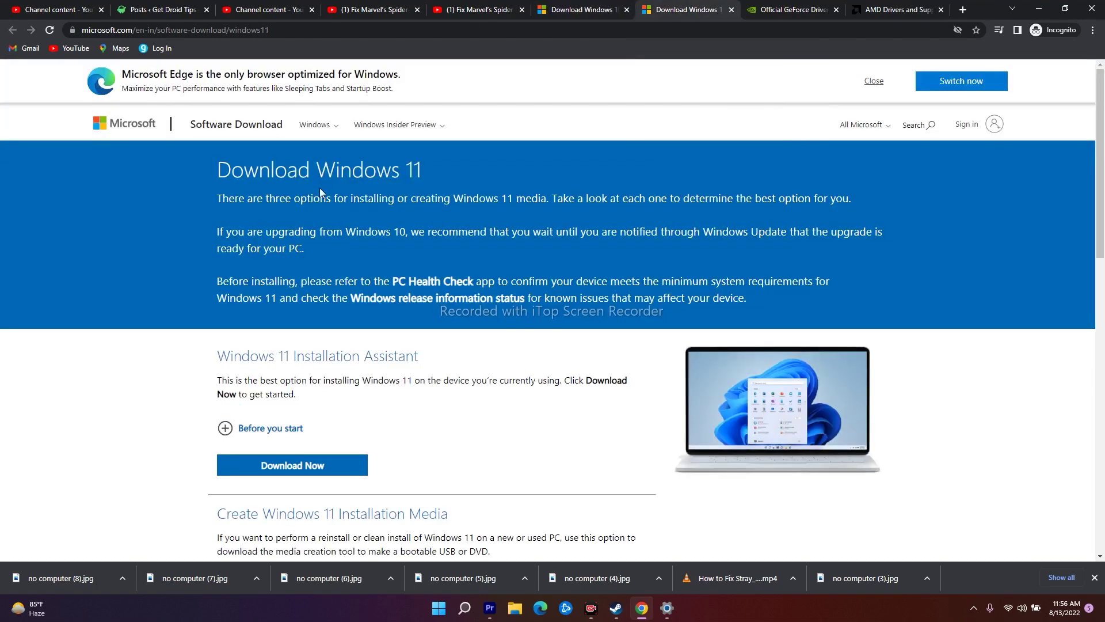
pyautogui.scroll(-2, 320, 193)
pyautogui.scroll(2, 173, 180)
pyautogui.scroll(-2, 249, 217)
pyautogui.scroll(-2, 598, 323)
pyautogui.scroll(4, 524, 310)
pyautogui.click(1039, 8)
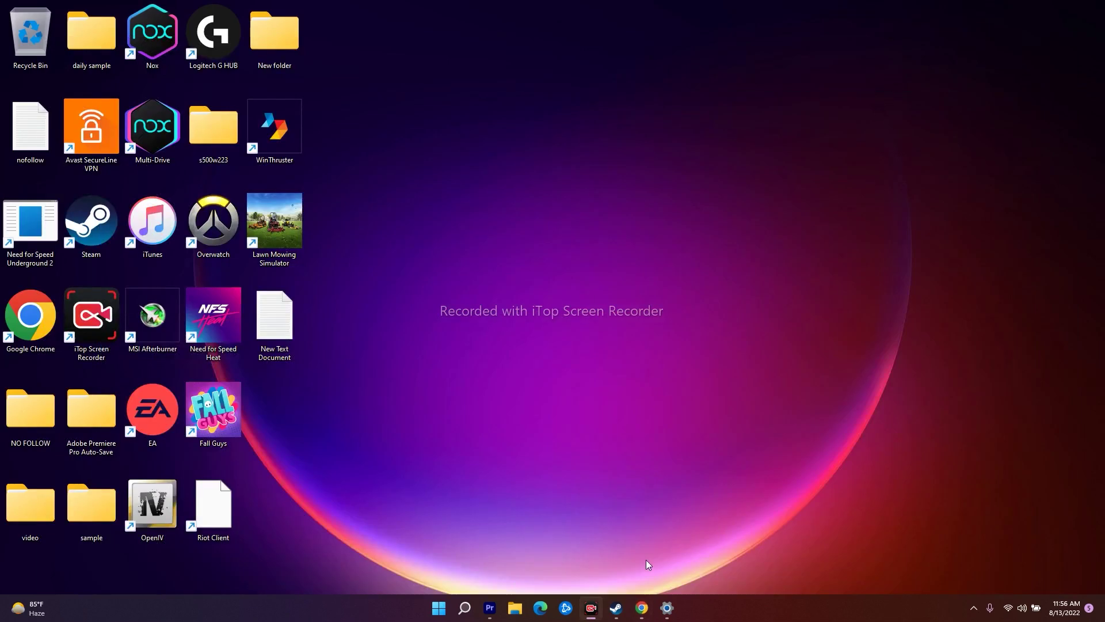
# Switch to Steam and look over the game library and the store's front page.
pyautogui.click(616, 607)
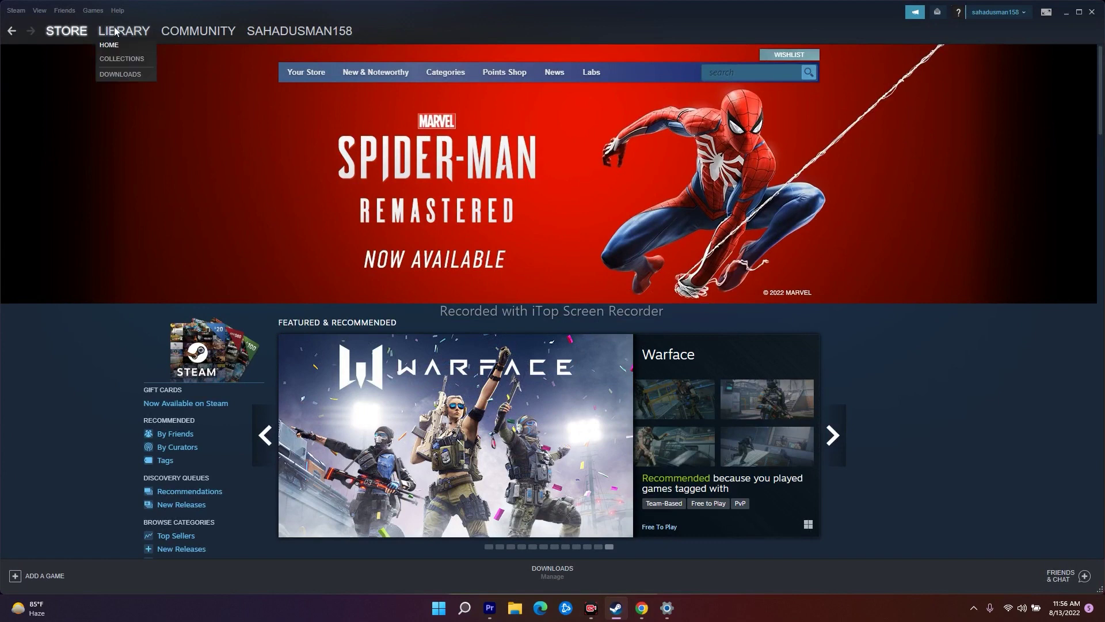
pyautogui.click(1066, 12)
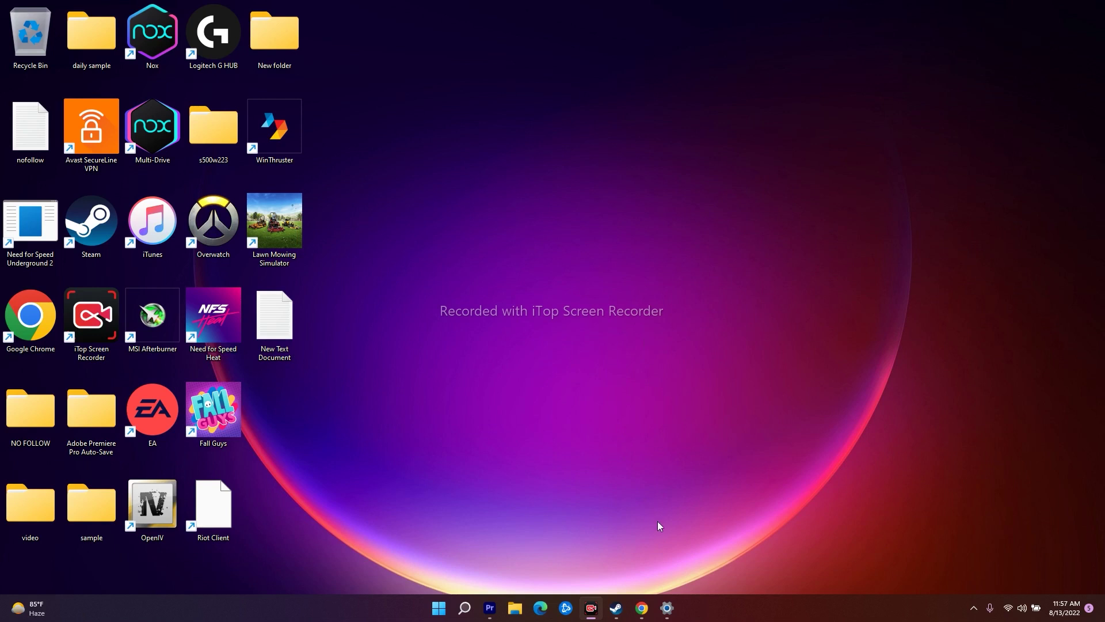
pyautogui.click(616, 607)
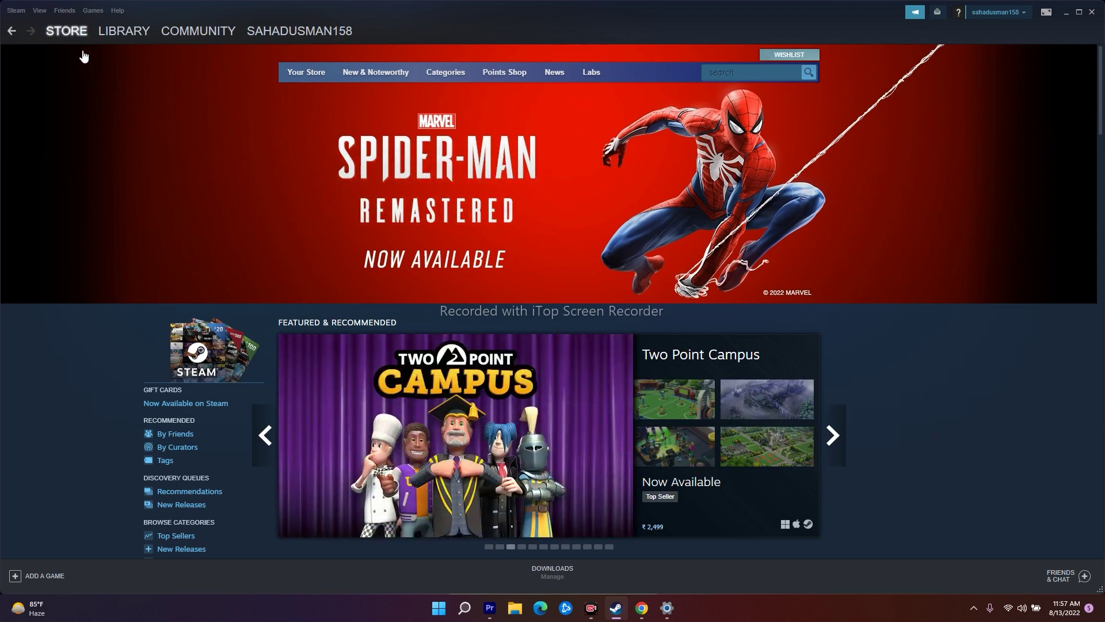
pyautogui.click(118, 32)
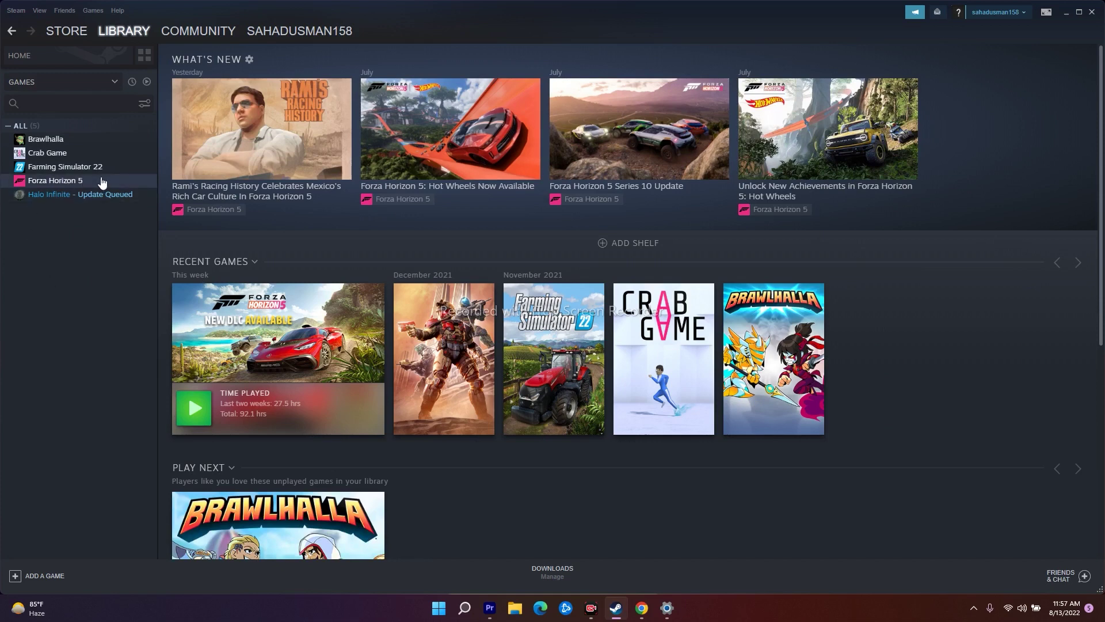
pyautogui.click(67, 33)
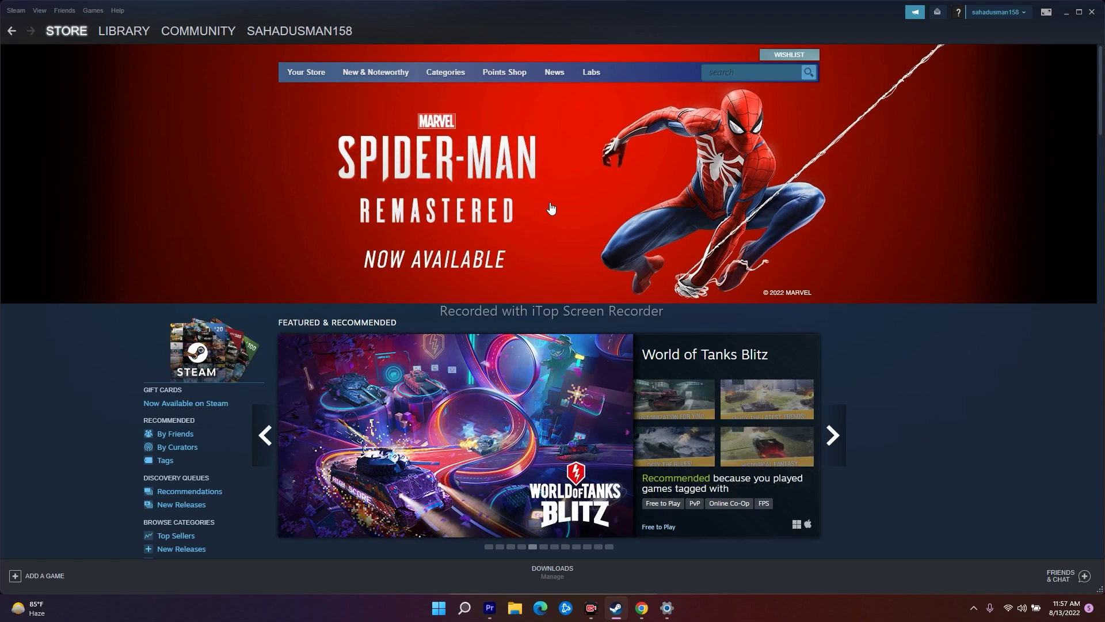
# Verify the integrity of Forza Horizon 5's local files from its properties in the Steam library, and close the properties window.
pyautogui.click(120, 32)
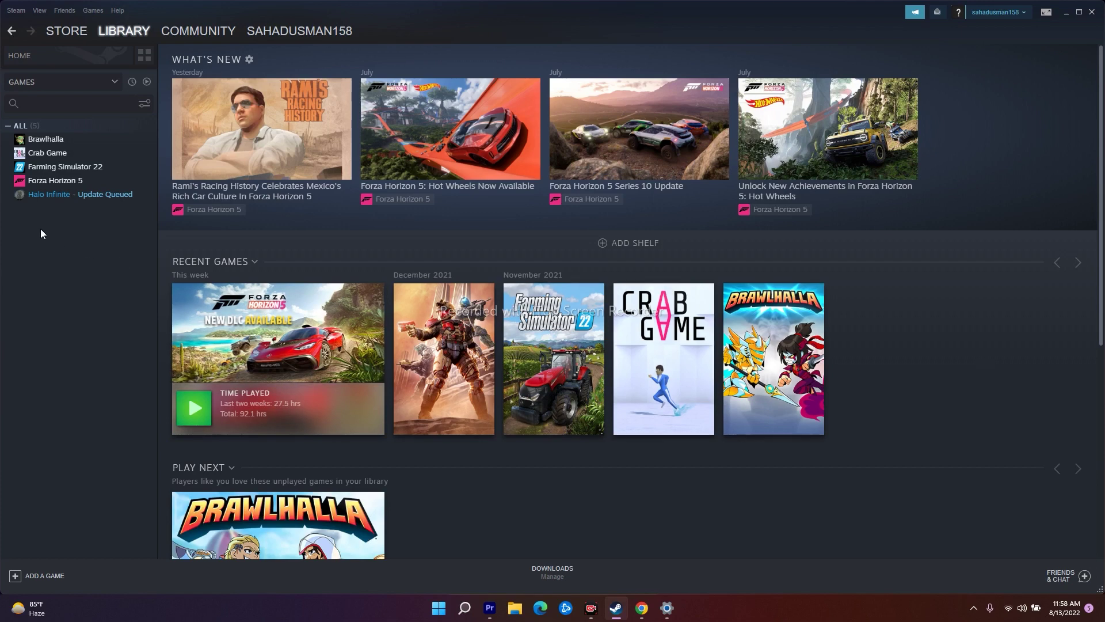
pyautogui.rightClick(87, 181)
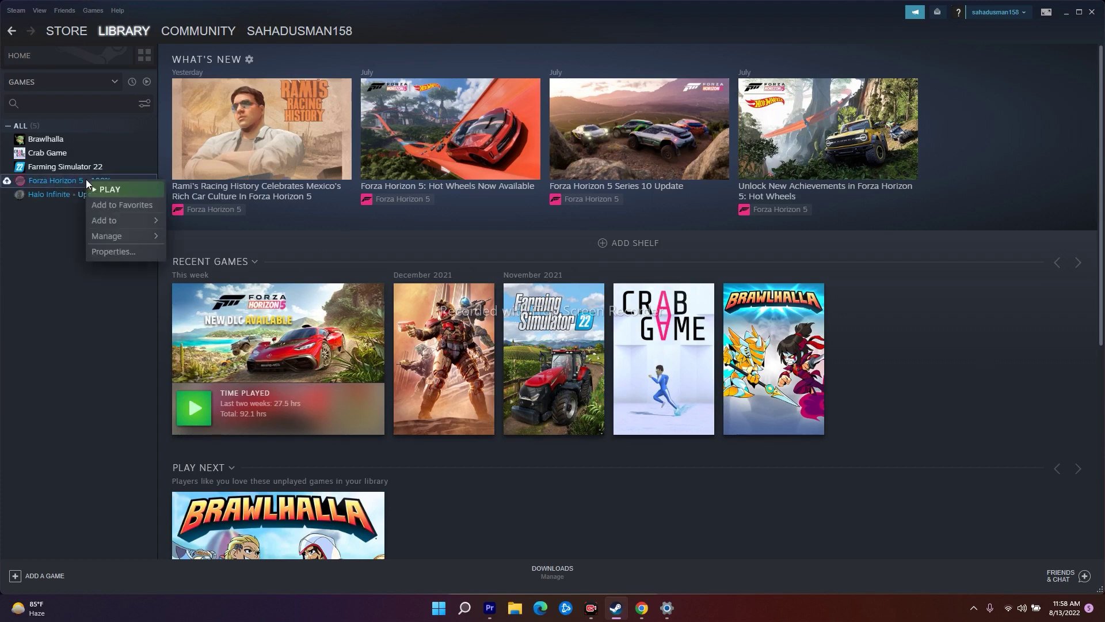
pyautogui.click(104, 252)
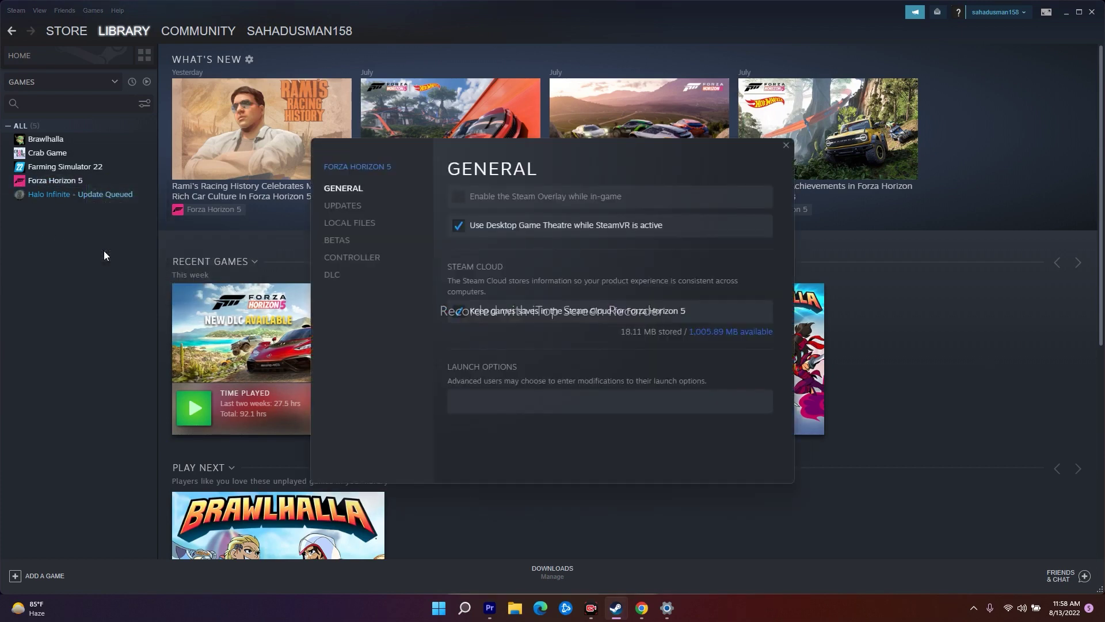
pyautogui.click(367, 228)
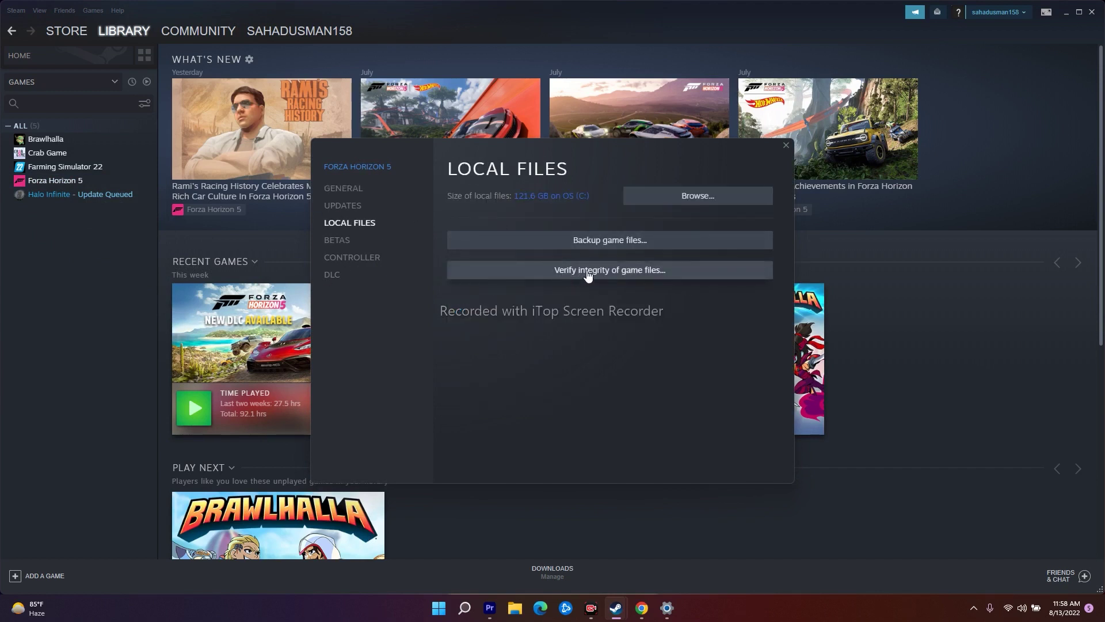
pyautogui.click(635, 270)
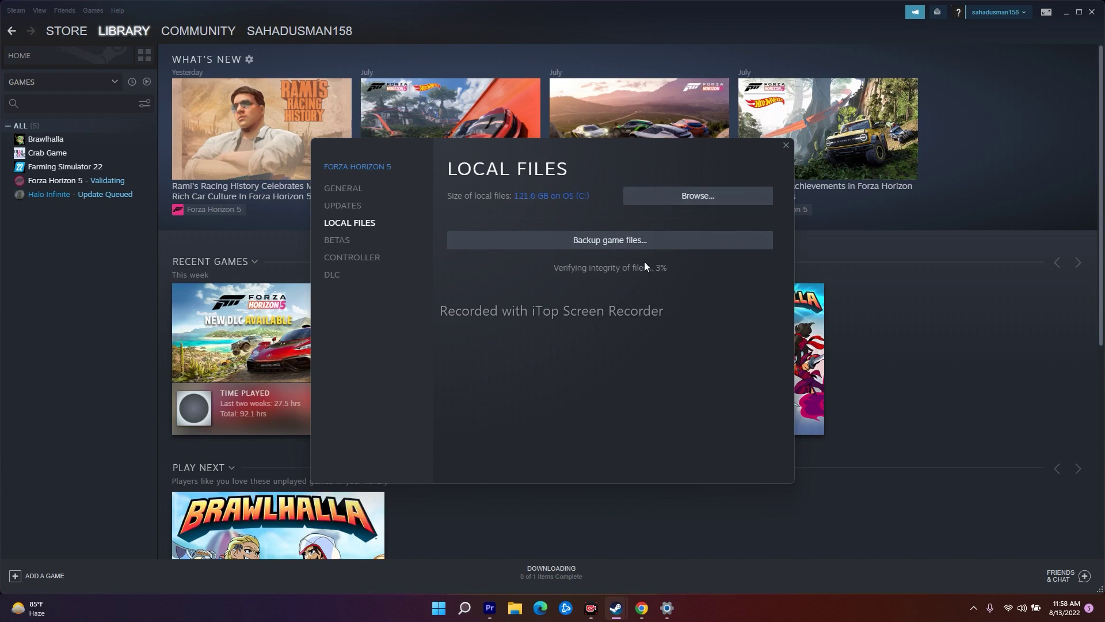
pyautogui.click(786, 147)
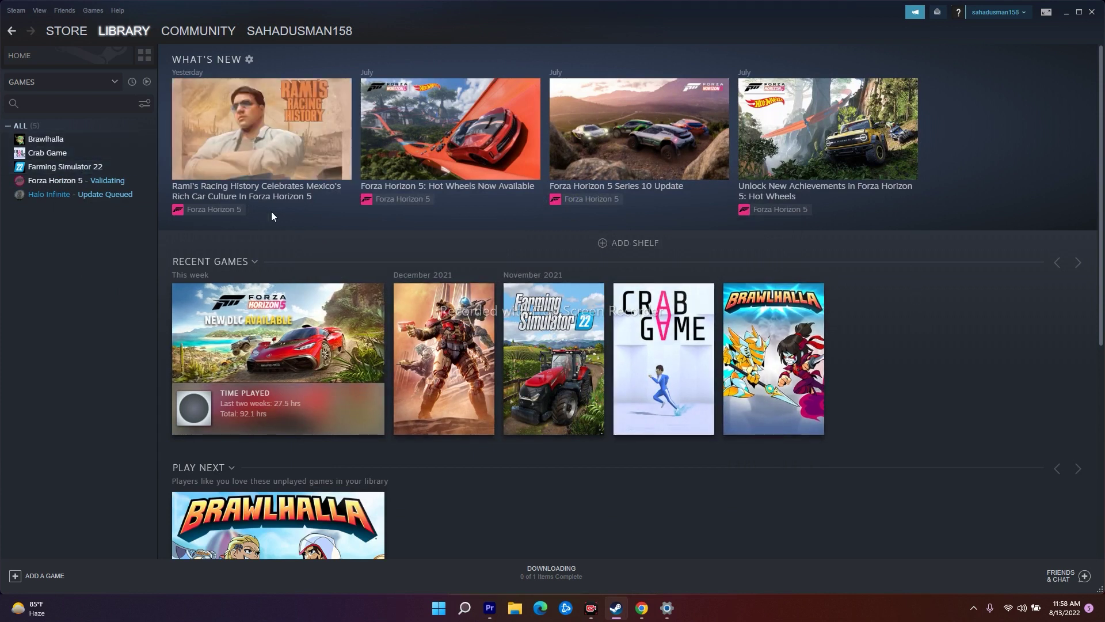
# View the Marvel's Spider-Man Remastered page in the Steam store and minimize Steam.
pyautogui.rightClick(67, 184)
pyautogui.click(61, 285)
pyautogui.click(50, 33)
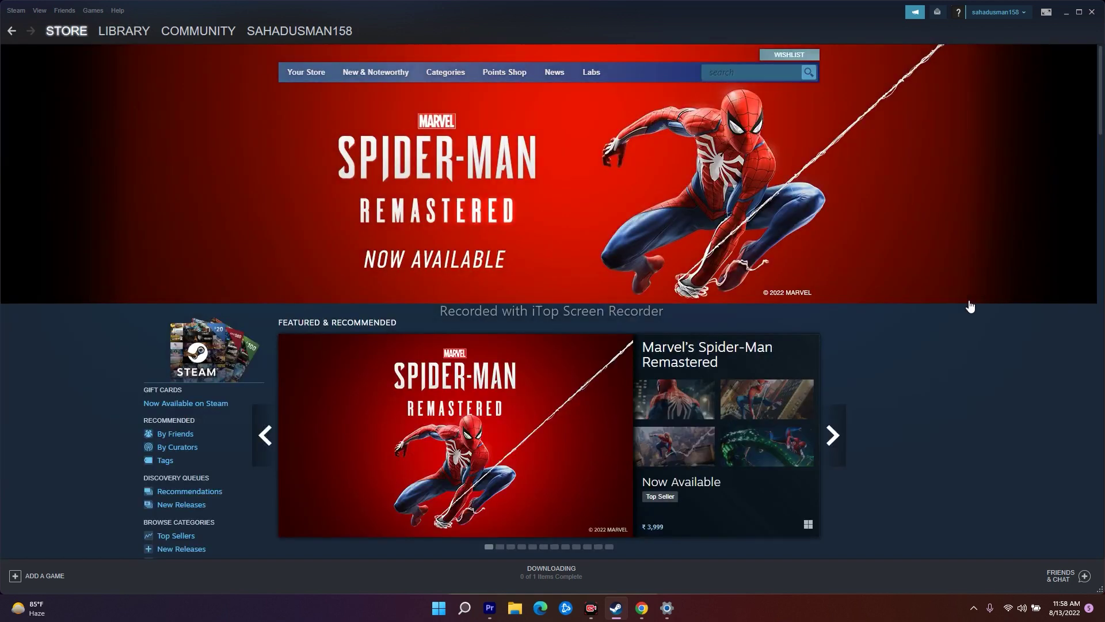
pyautogui.click(703, 348)
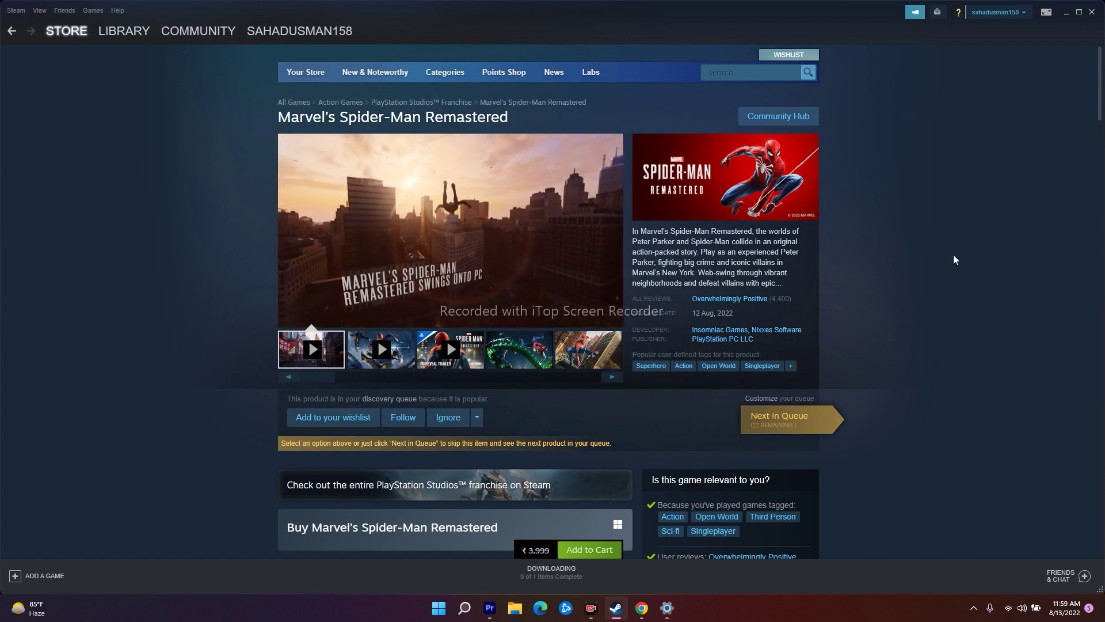
pyautogui.click(1064, 14)
# Switch to Chrome, dismiss the privacy notice on NVIDIA's GeForce Drivers page, and view the AMD Drivers and Support page.
pyautogui.click(640, 608)
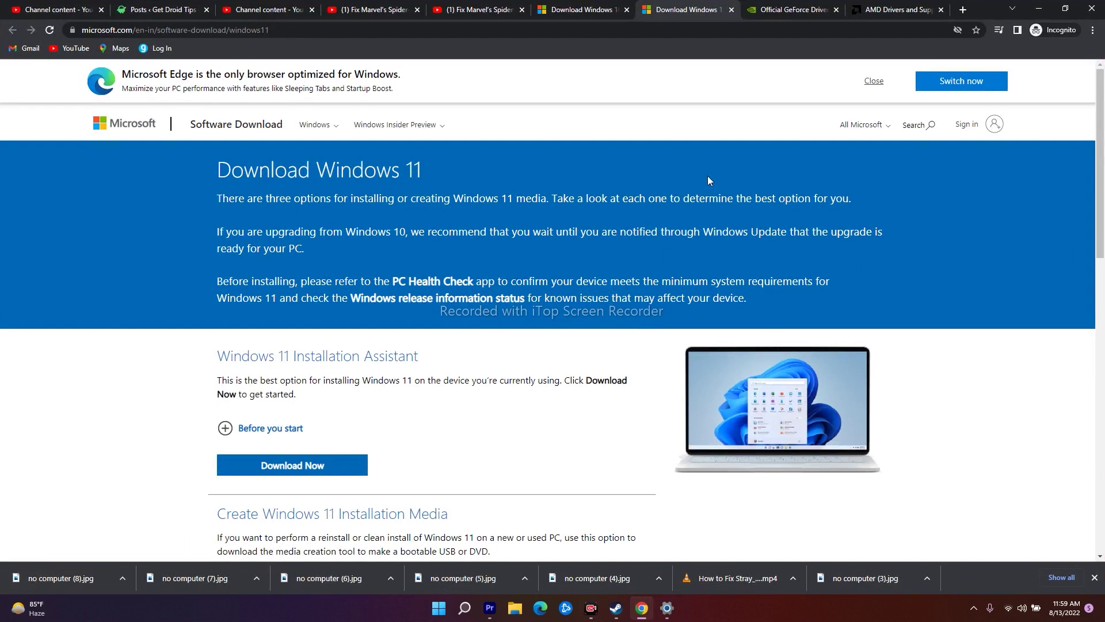
pyautogui.click(760, 7)
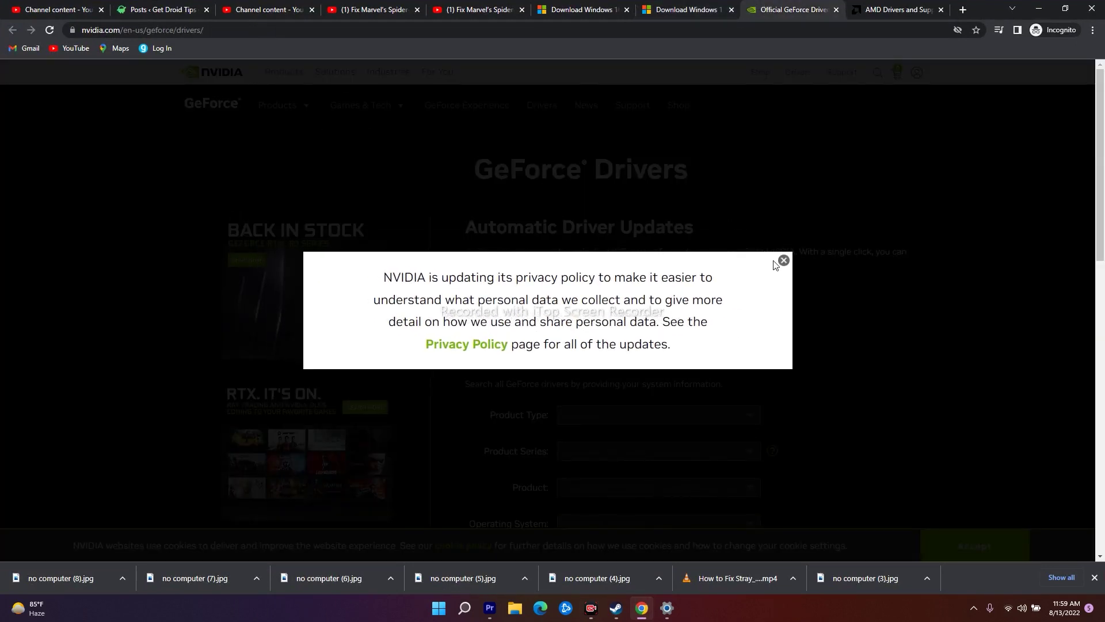
pyautogui.click(782, 261)
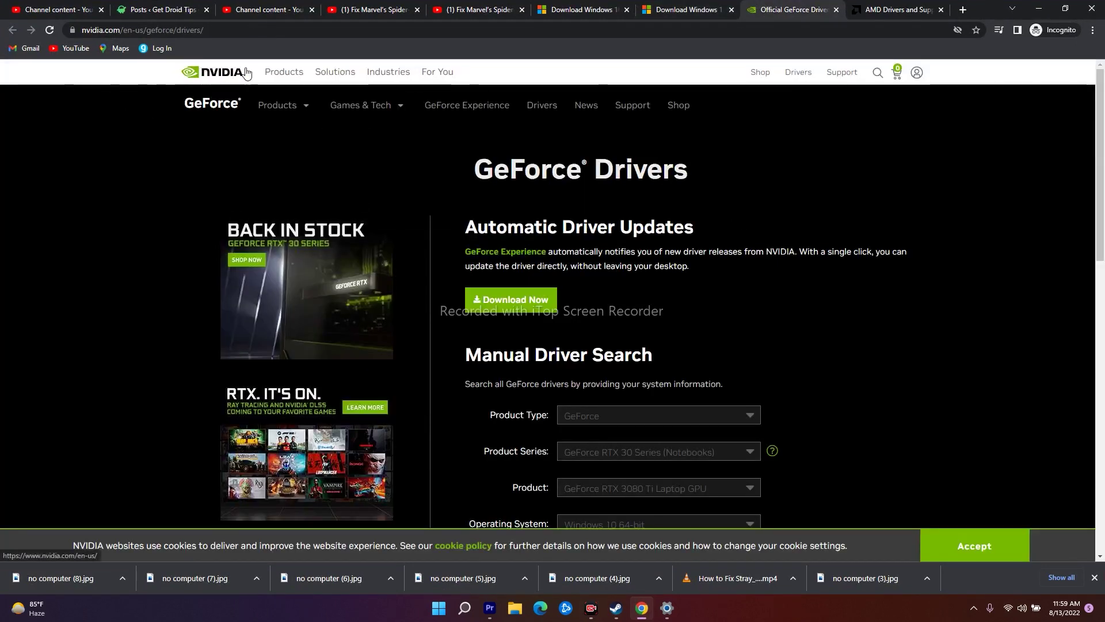
pyautogui.click(892, 9)
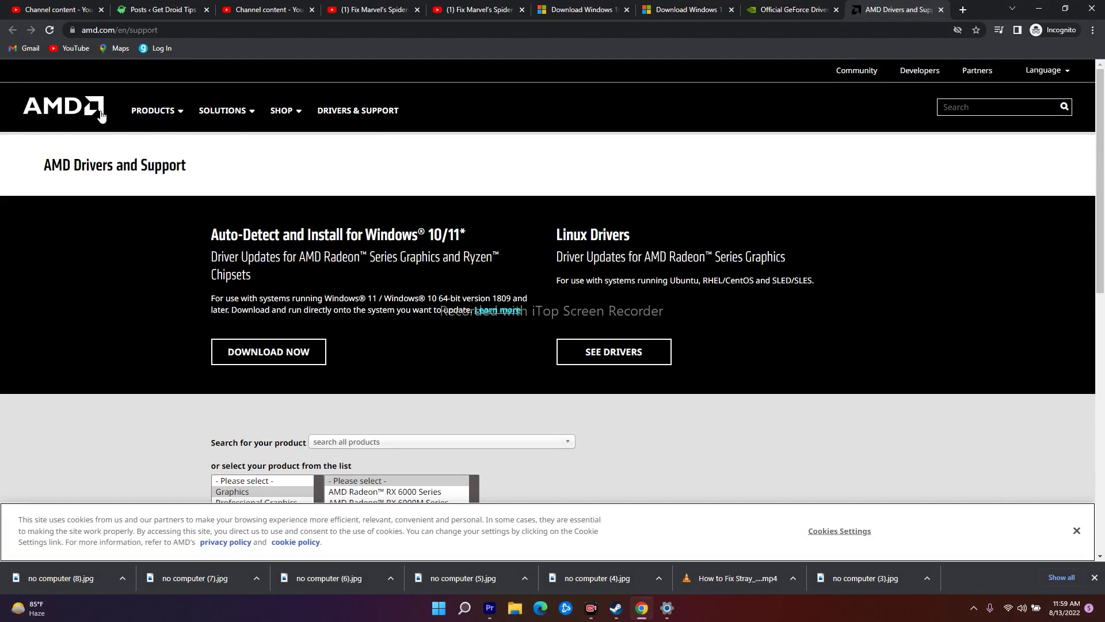
# Return to NVIDIA's GeForce Drivers page and examine the automatic driver updates and manual driver search sections.
pyautogui.click(775, 11)
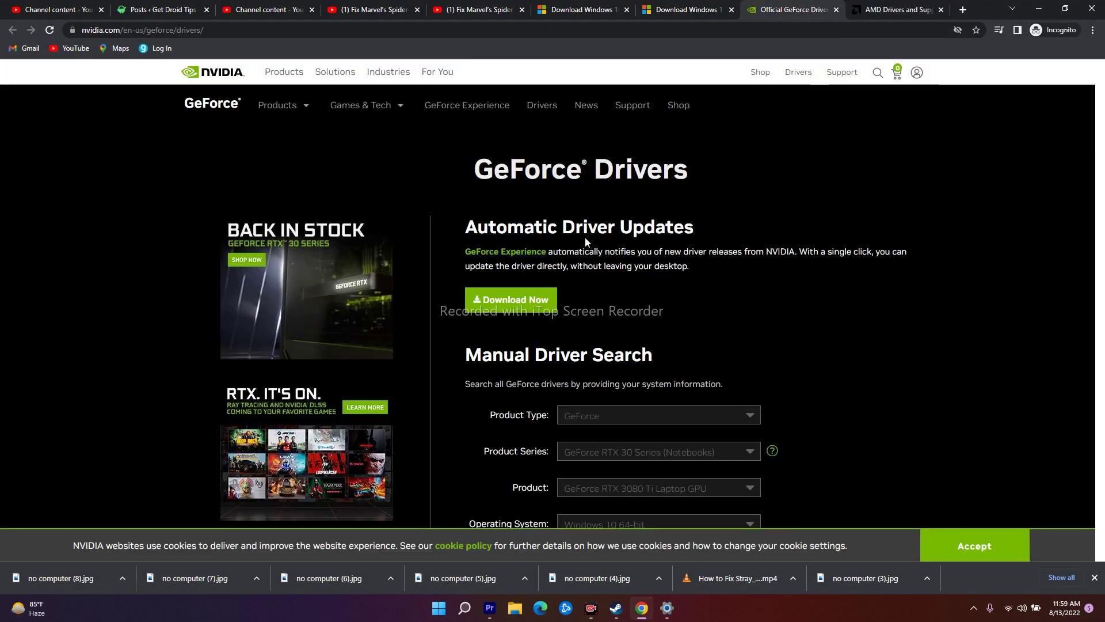
pyautogui.scroll(-3, 900, 214)
pyautogui.scroll(3, 901, 209)
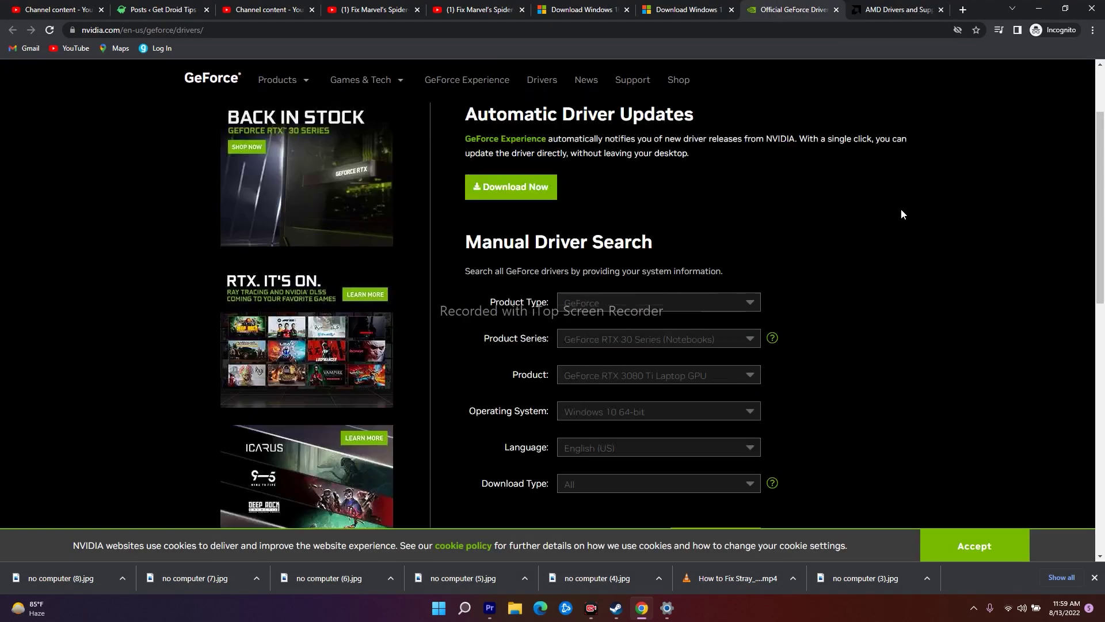
pyautogui.scroll(-2, 923, 259)
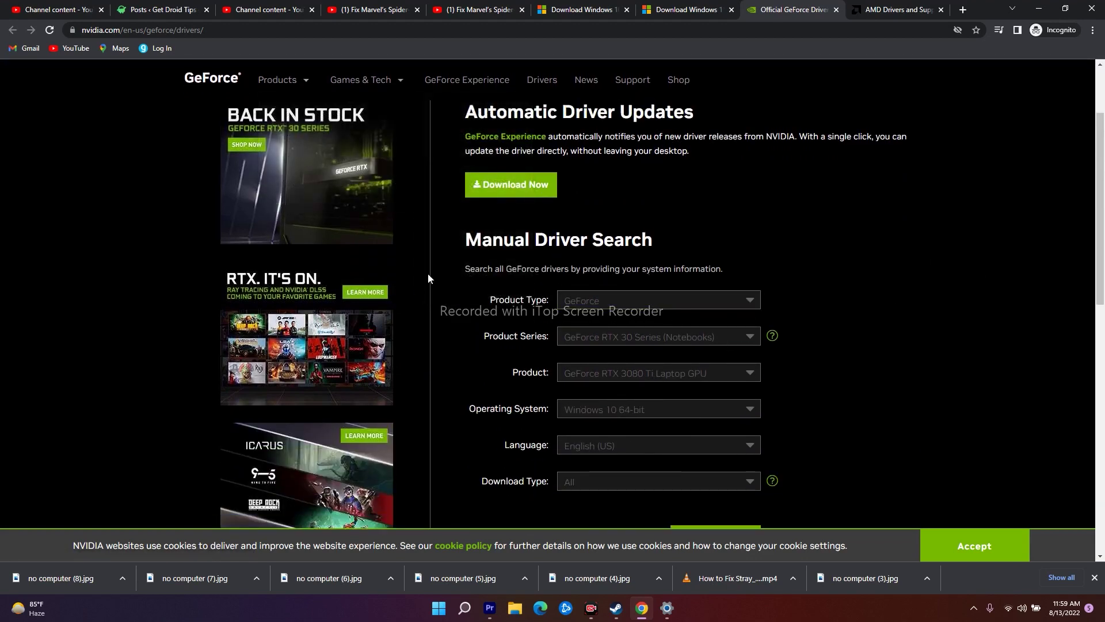
pyautogui.scroll(-3, 977, 312)
pyautogui.scroll(3, 978, 312)
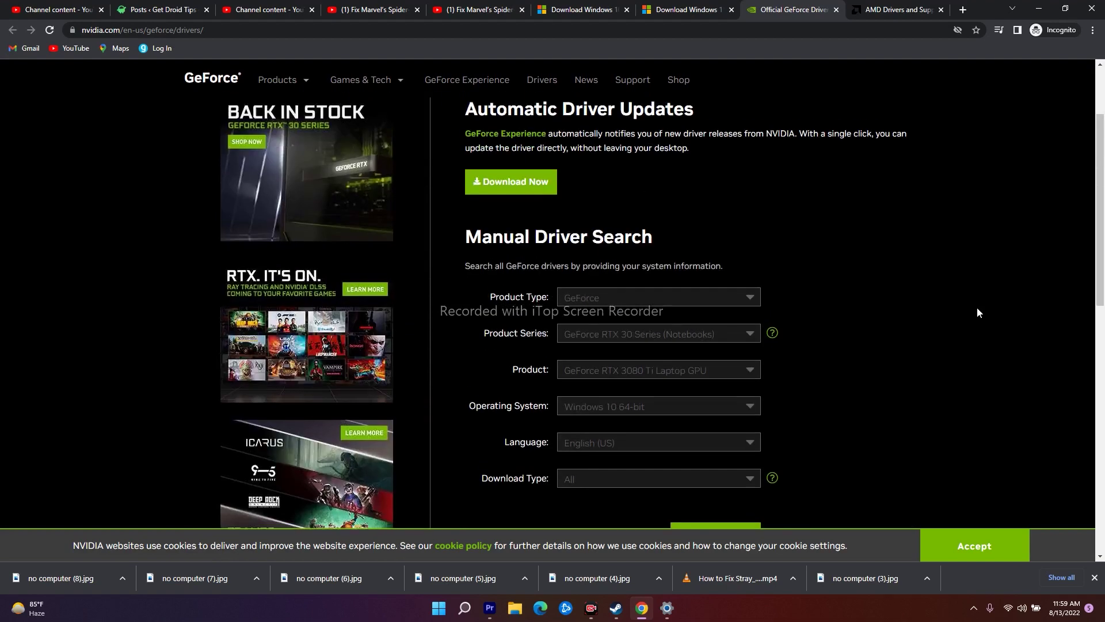
pyautogui.scroll(-7, 977, 313)
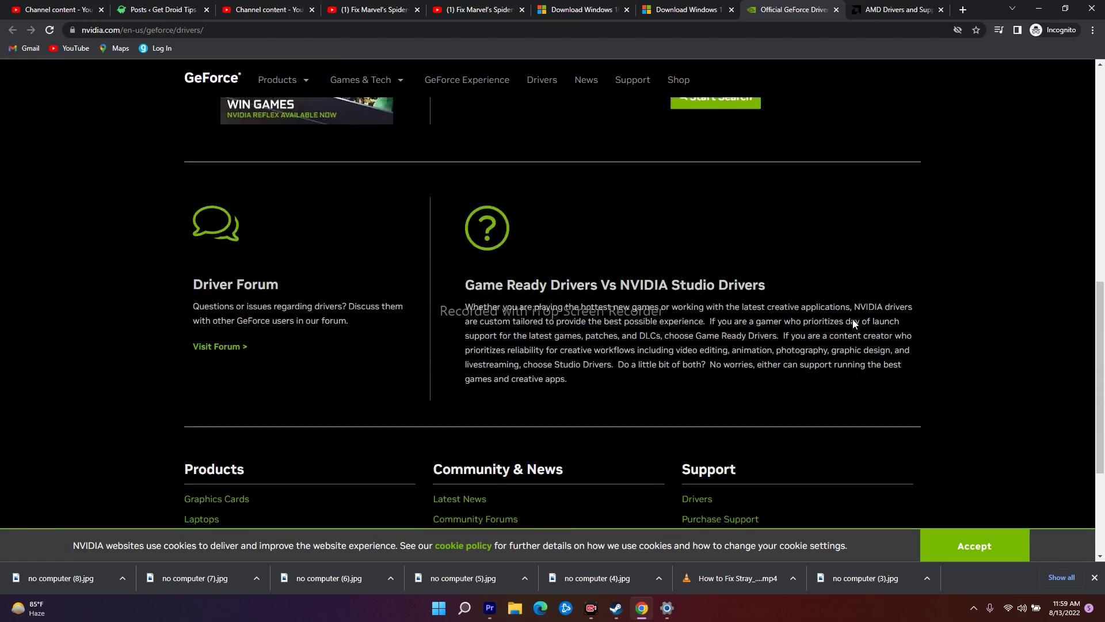
pyautogui.scroll(8, 852, 322)
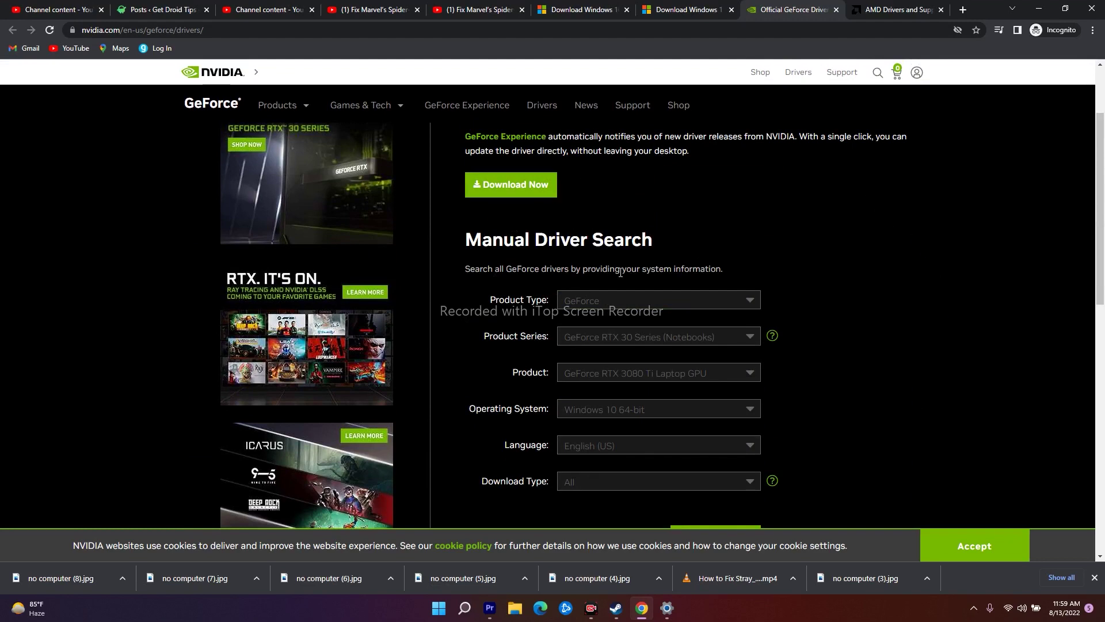
# Return to the AMD Drivers and Support page and examine the product selection lists for the Graphics category.
pyautogui.click(894, 5)
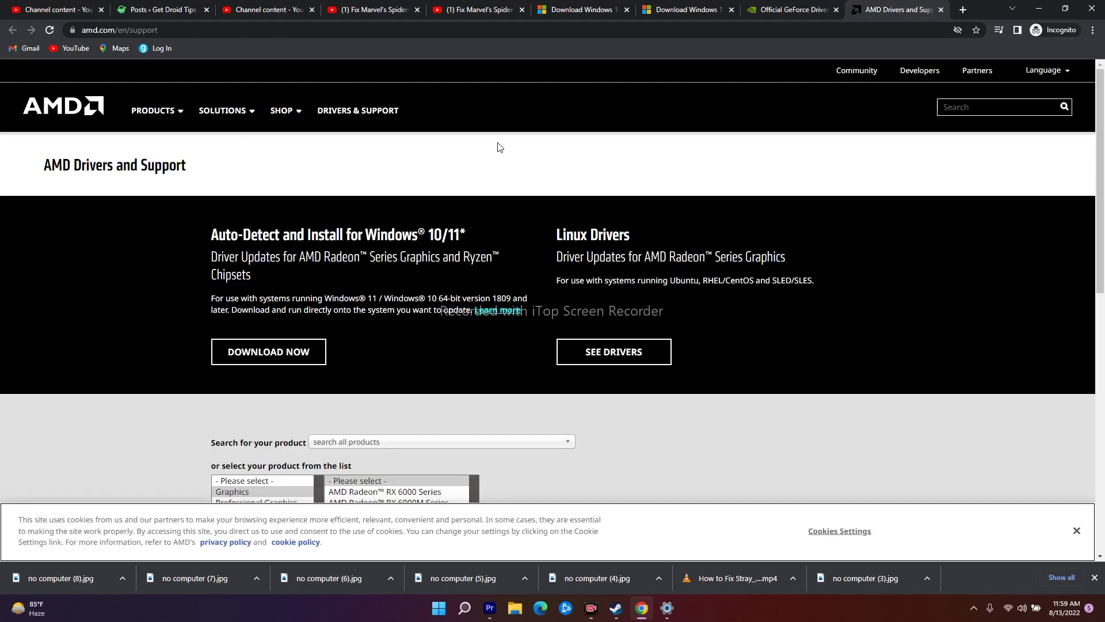
pyautogui.moveTo(285, 123)
pyautogui.scroll(-3, 315, 309)
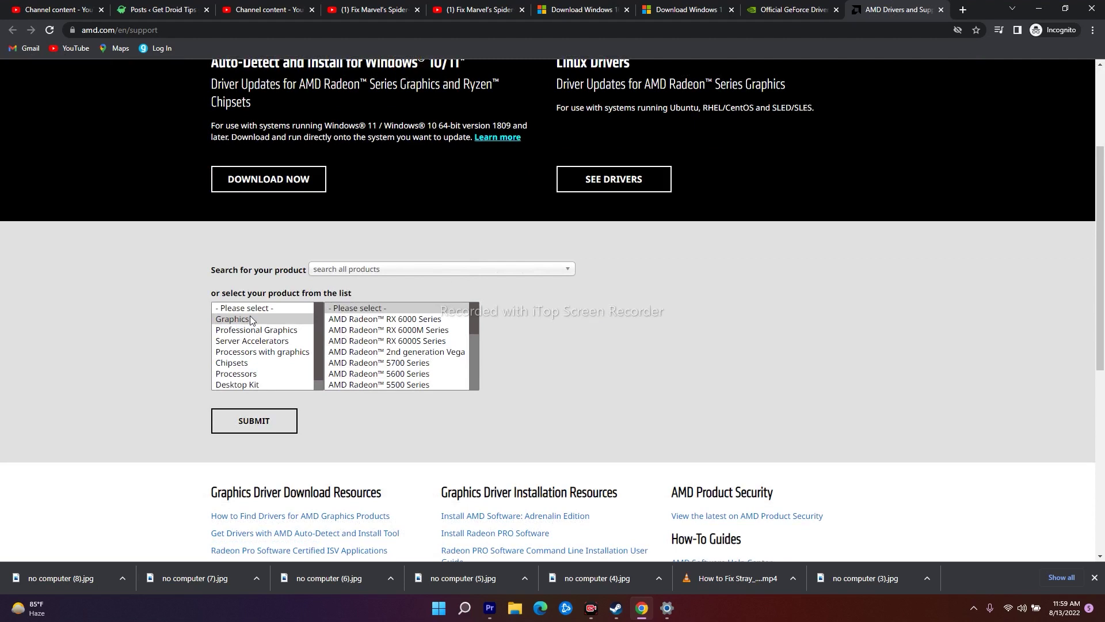
pyautogui.moveTo(475, 324)
pyautogui.mouseDown()
pyautogui.moveTo(476, 368)
pyautogui.moveTo(474, 320)
pyautogui.mouseUp()
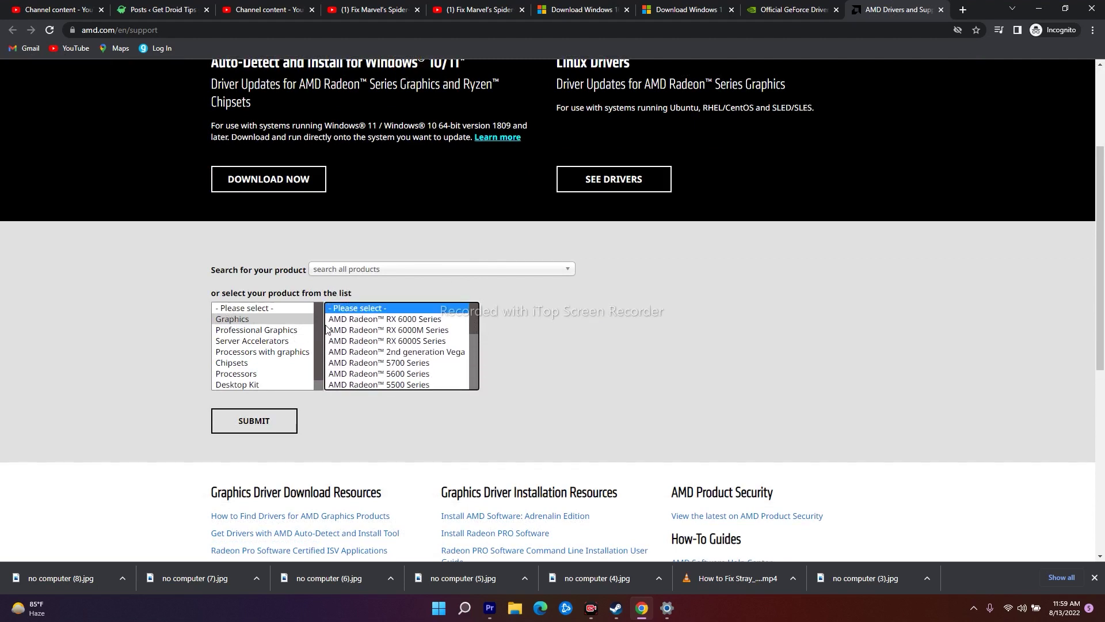
pyautogui.moveTo(320, 329)
pyautogui.mouseDown()
pyautogui.moveTo(319, 357)
pyautogui.moveTo(319, 325)
pyautogui.mouseUp()
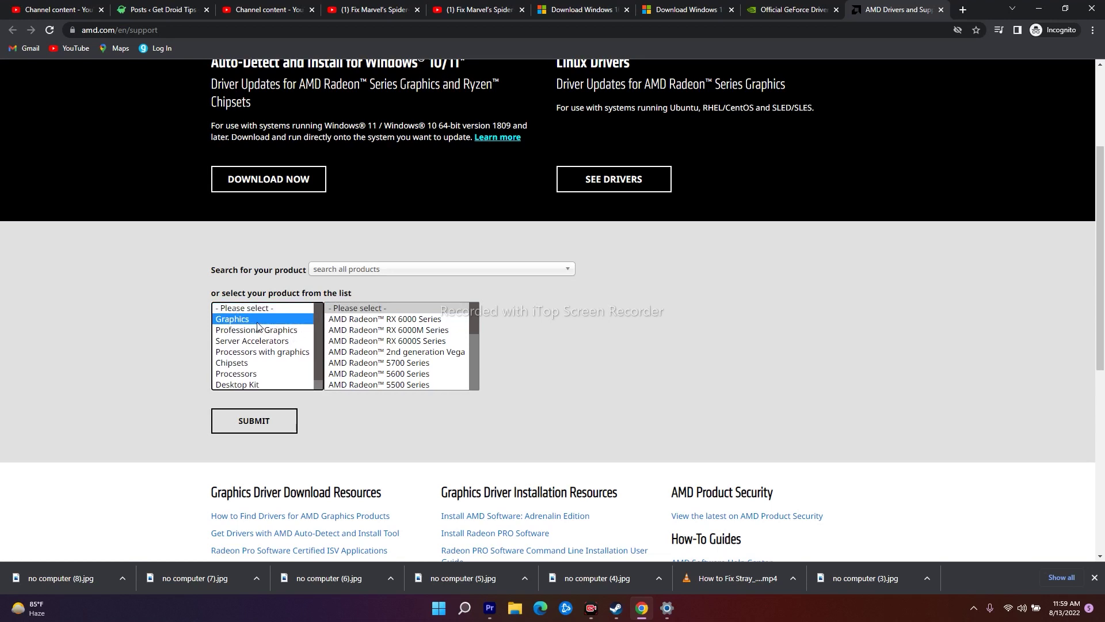
# Select AMD Radeon 5500 Series, AMD Radeon RX 5500 Series and AMD Radeon RX 5500 XT, and submit the selection to open its driver page.
pyautogui.moveTo(473, 320)
pyautogui.mouseDown()
pyautogui.moveTo(468, 383)
pyautogui.moveTo(471, 324)
pyautogui.moveTo(469, 337)
pyautogui.mouseUp()
pyautogui.moveTo(474, 335)
pyautogui.mouseDown()
pyautogui.moveTo(470, 372)
pyautogui.moveTo(474, 339)
pyautogui.mouseUp()
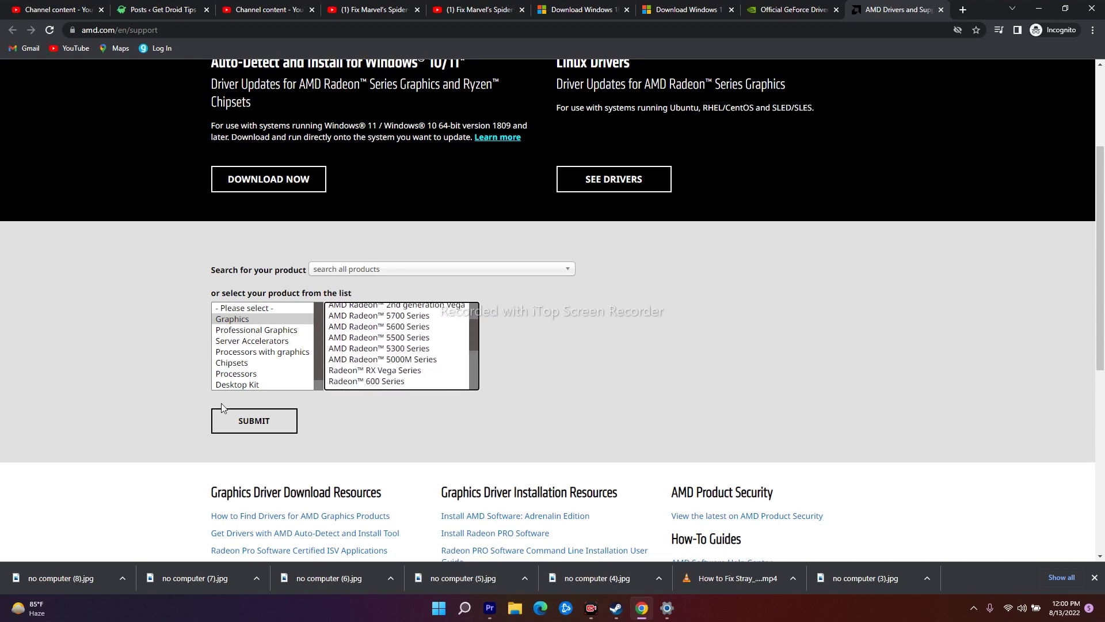
pyautogui.click(379, 338)
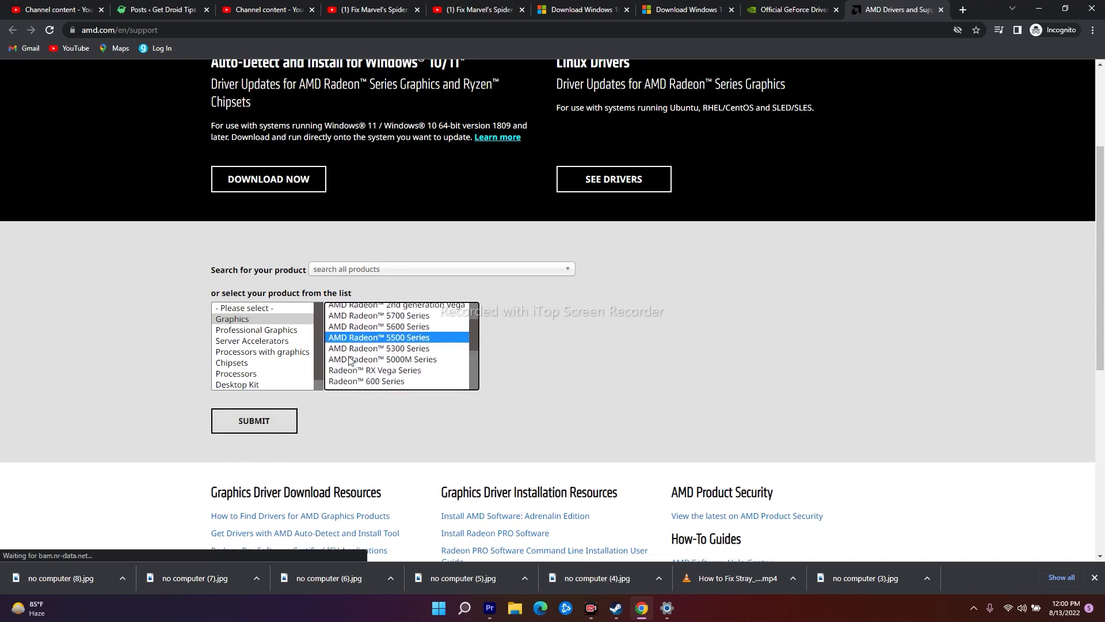
pyautogui.click(254, 420)
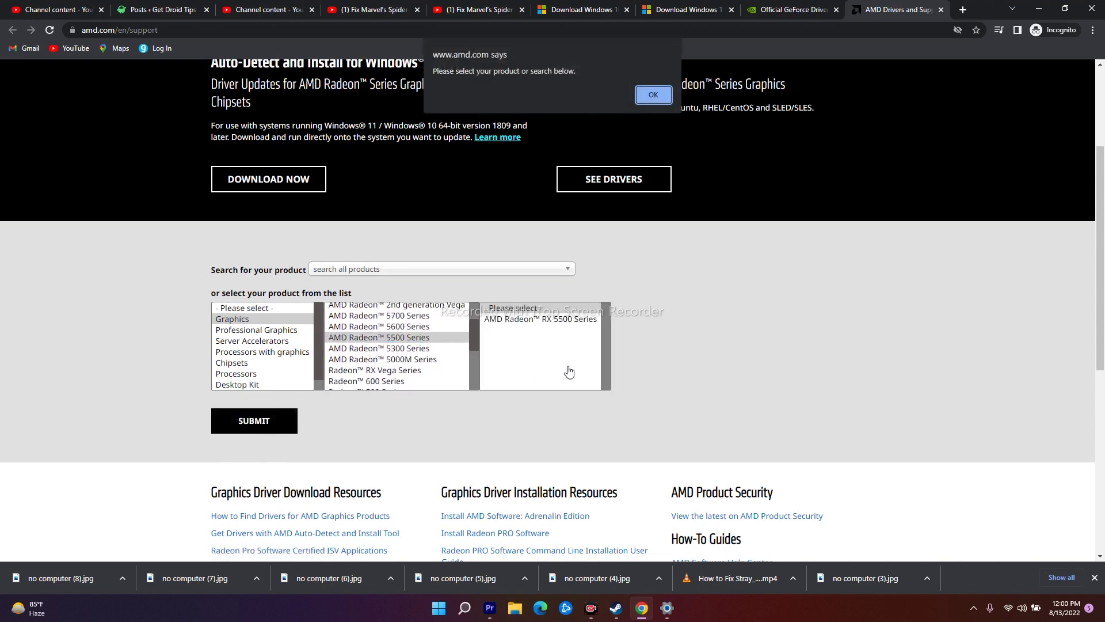
pyautogui.click(653, 94)
pyautogui.click(557, 319)
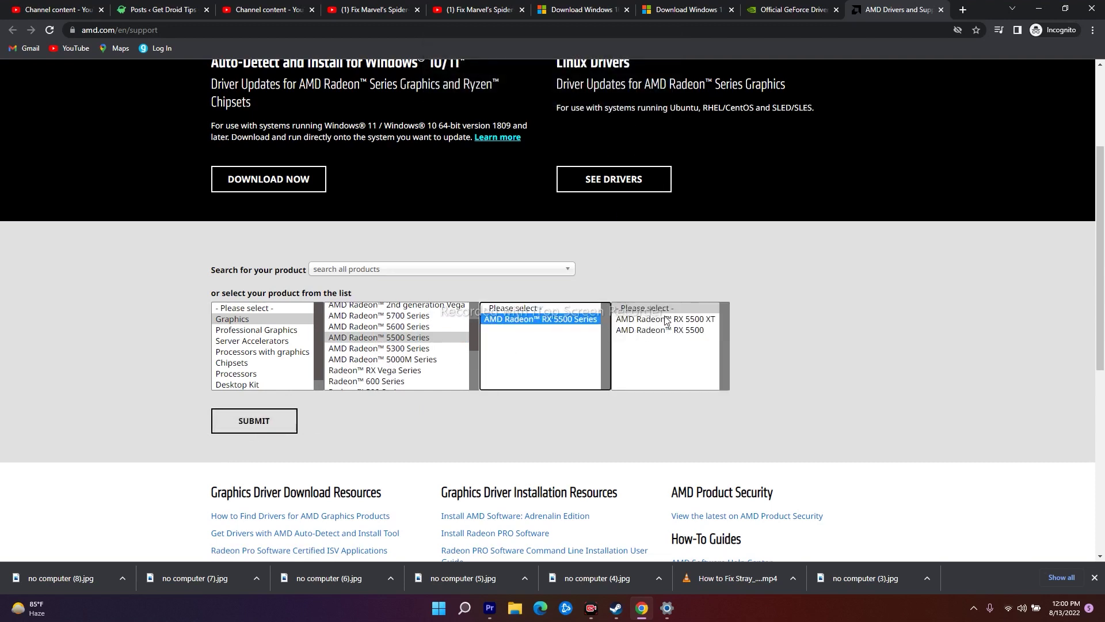
pyautogui.click(664, 319)
pyautogui.click(282, 423)
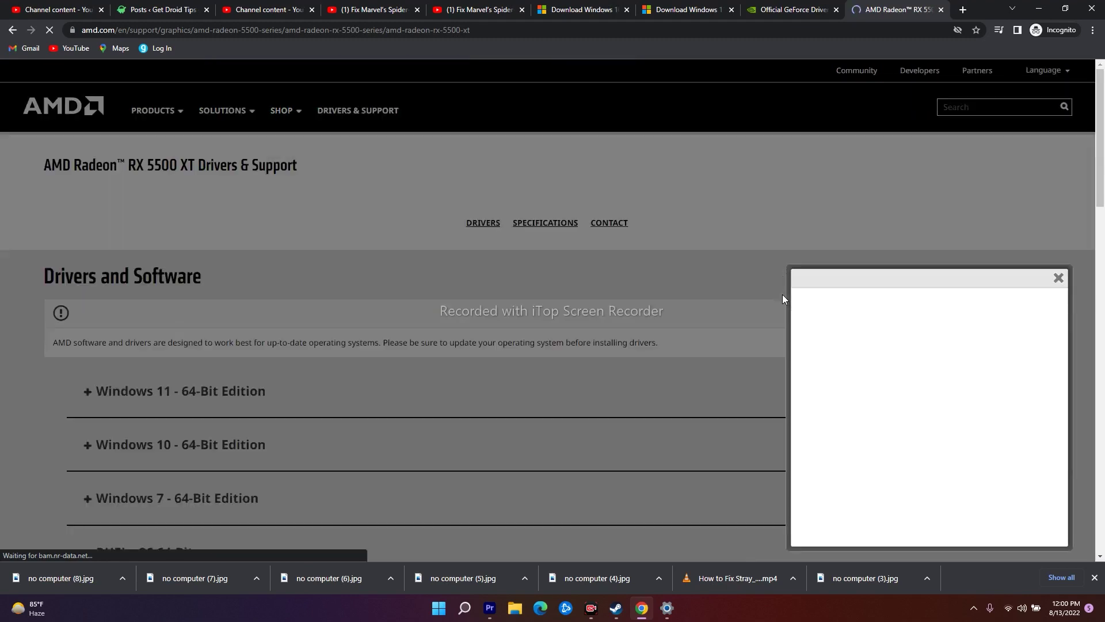
# Dismiss the pop-up on the RX 5500 XT driver page and examine the Windows 11 - 64-Bit Edition downloads, collapsing the section again.
pyautogui.click(1062, 278)
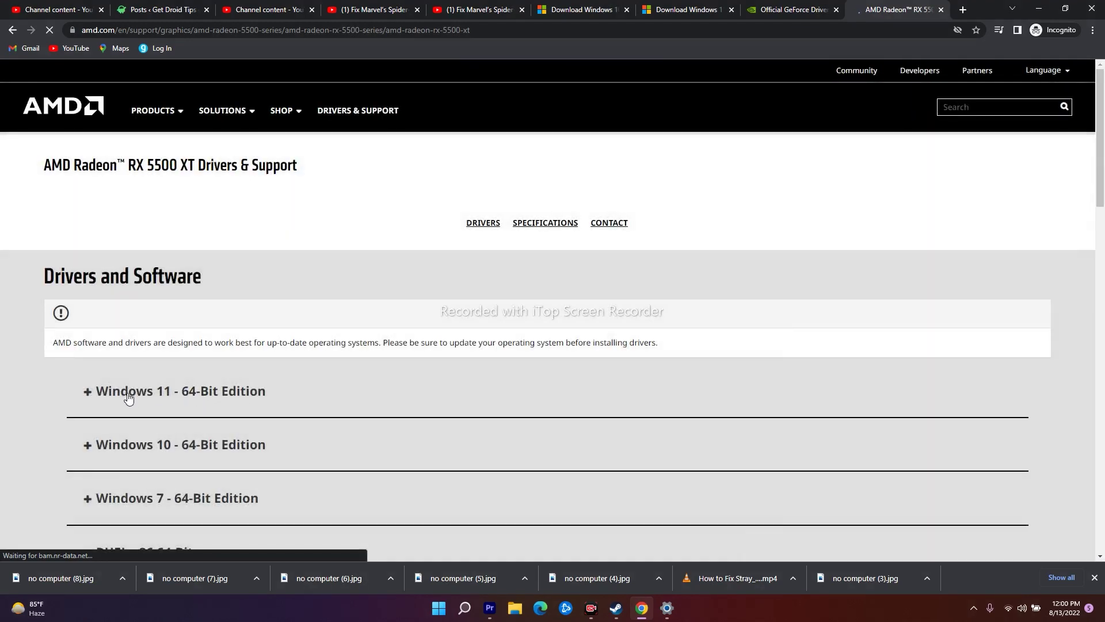
pyautogui.scroll(-2, 160, 374)
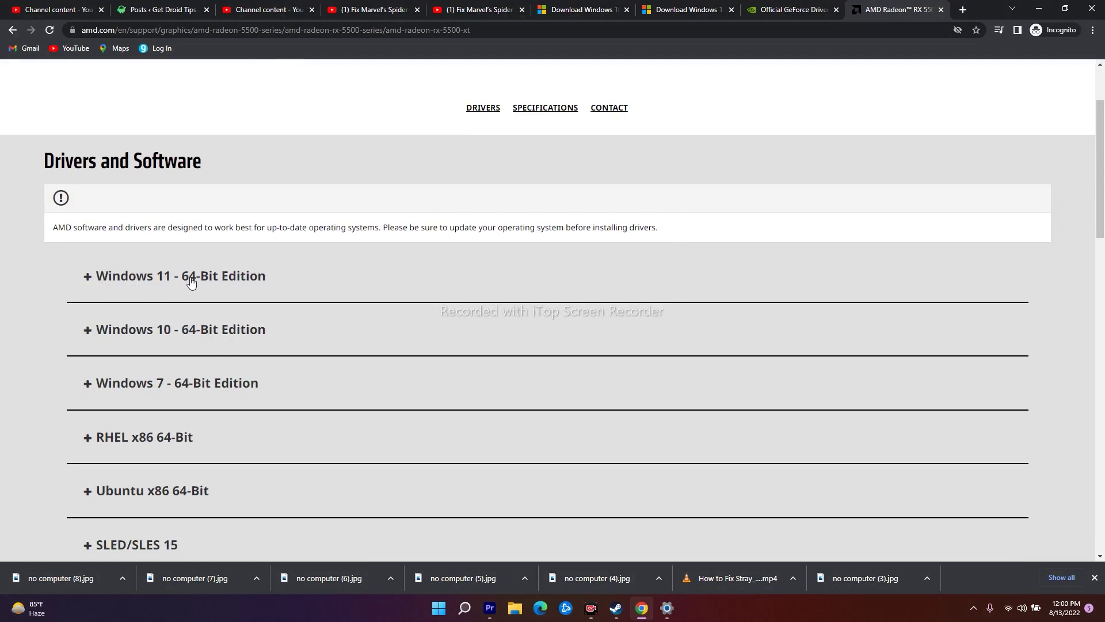
pyautogui.scroll(-2, 272, 333)
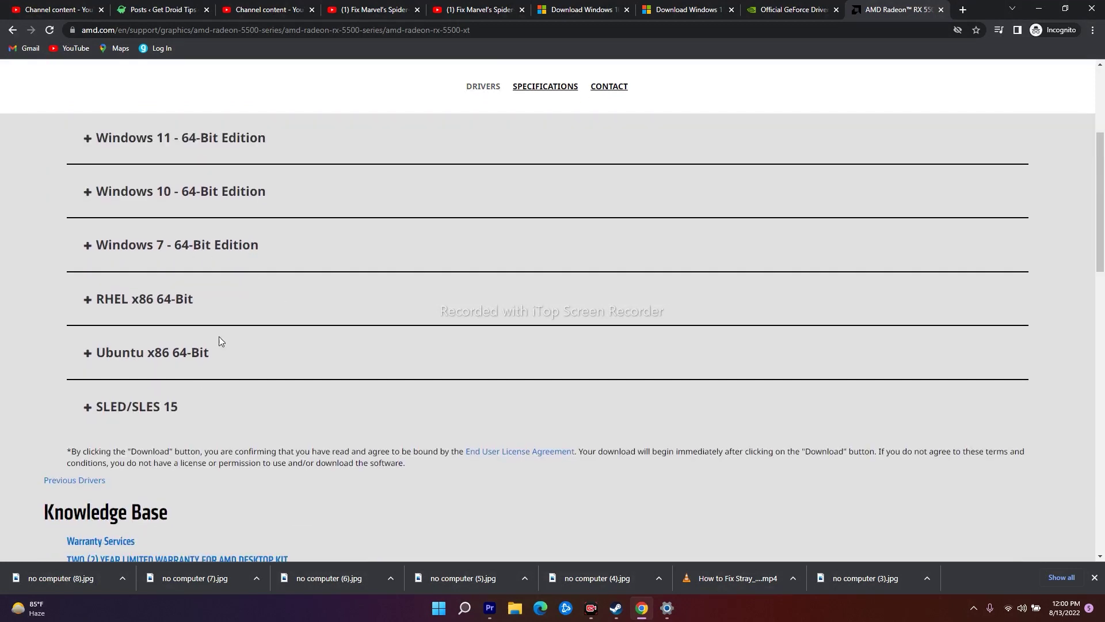
pyautogui.scroll(2, 155, 236)
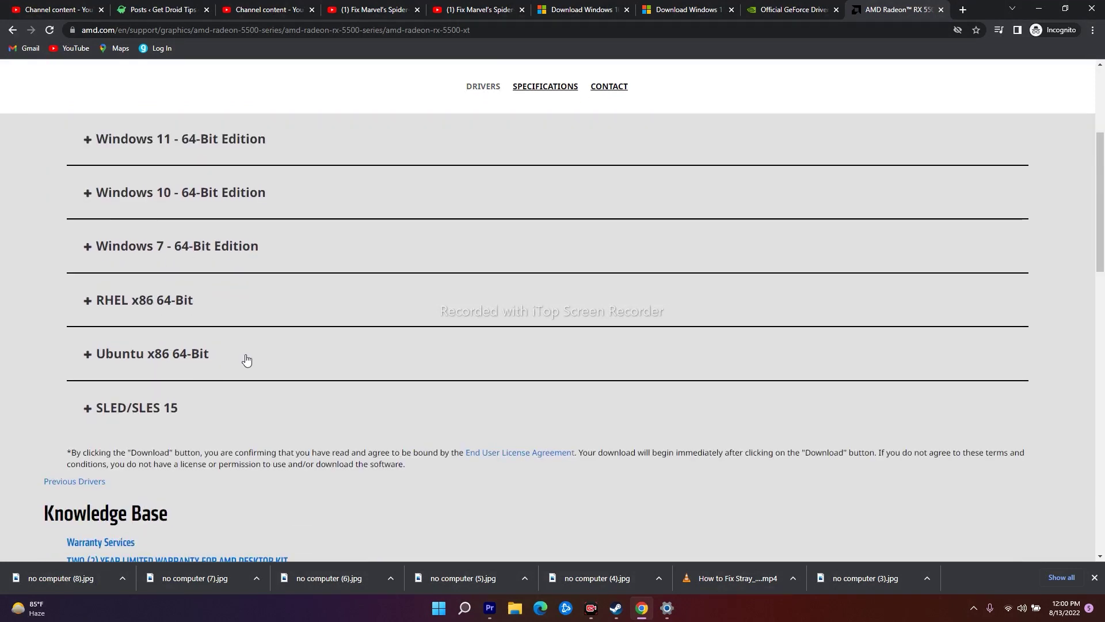
pyautogui.click(92, 281)
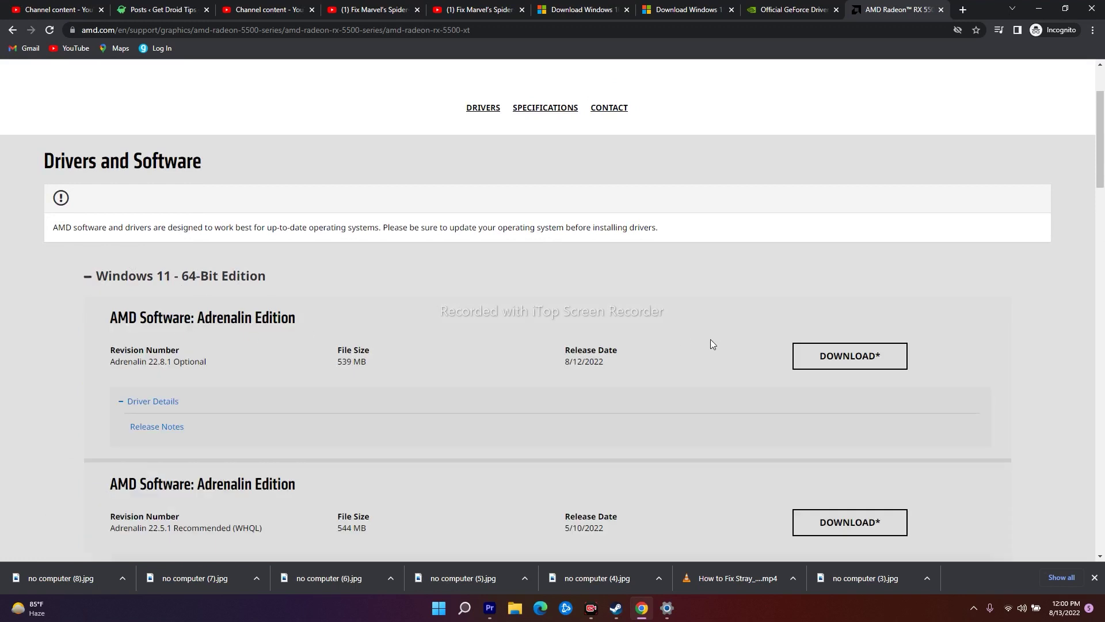
pyautogui.click(94, 280)
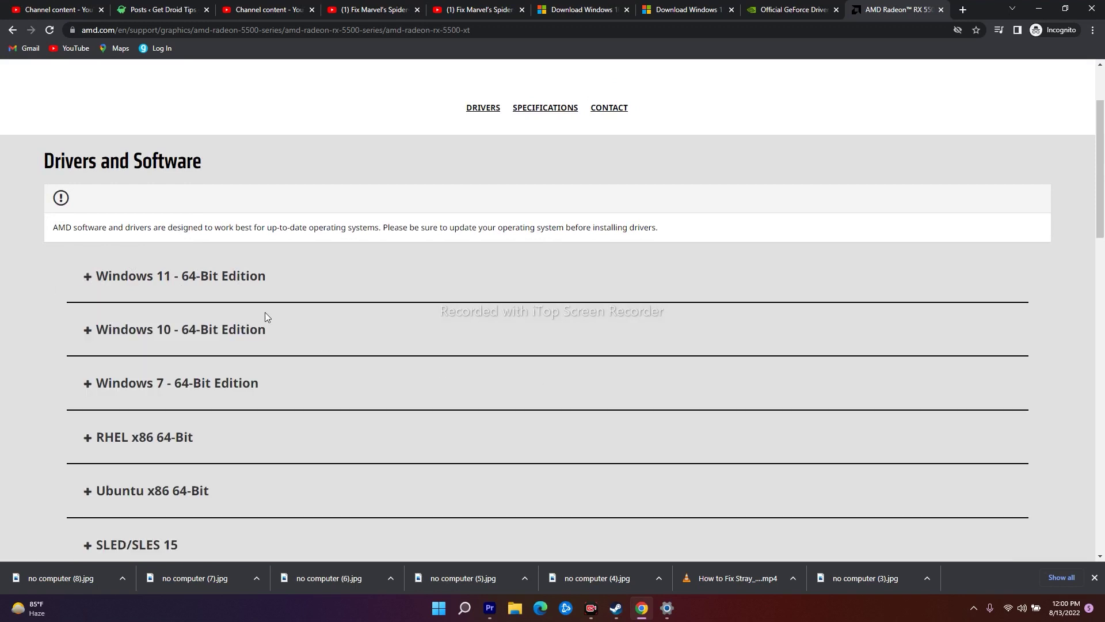
pyautogui.scroll(2, 572, 345)
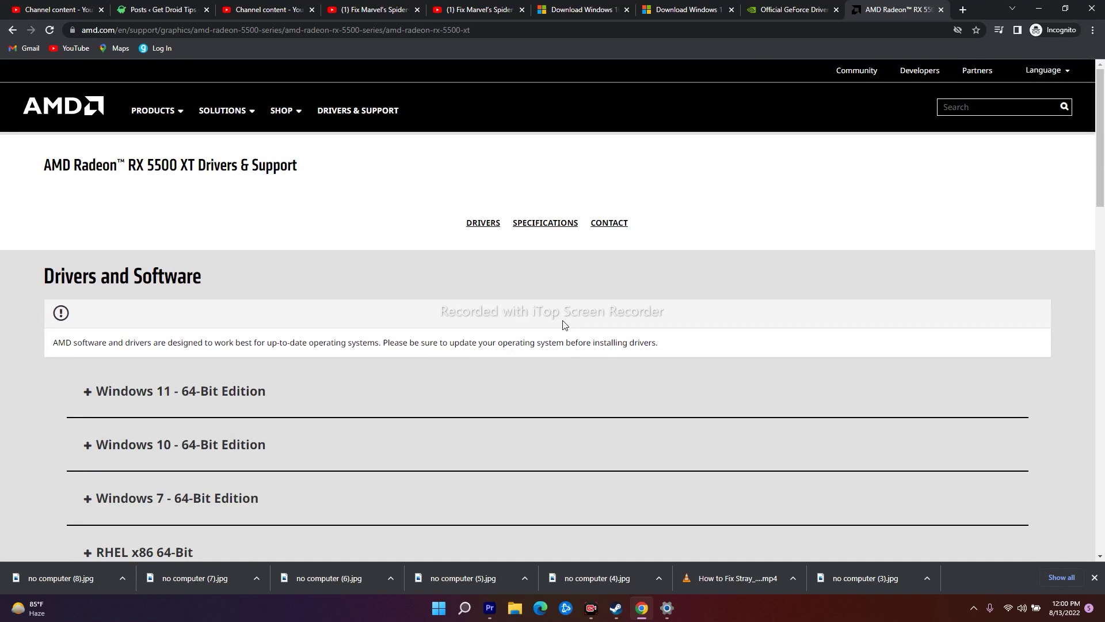
# Minimize the browser to the desktop and close the open Settings window.
pyautogui.click(1035, 9)
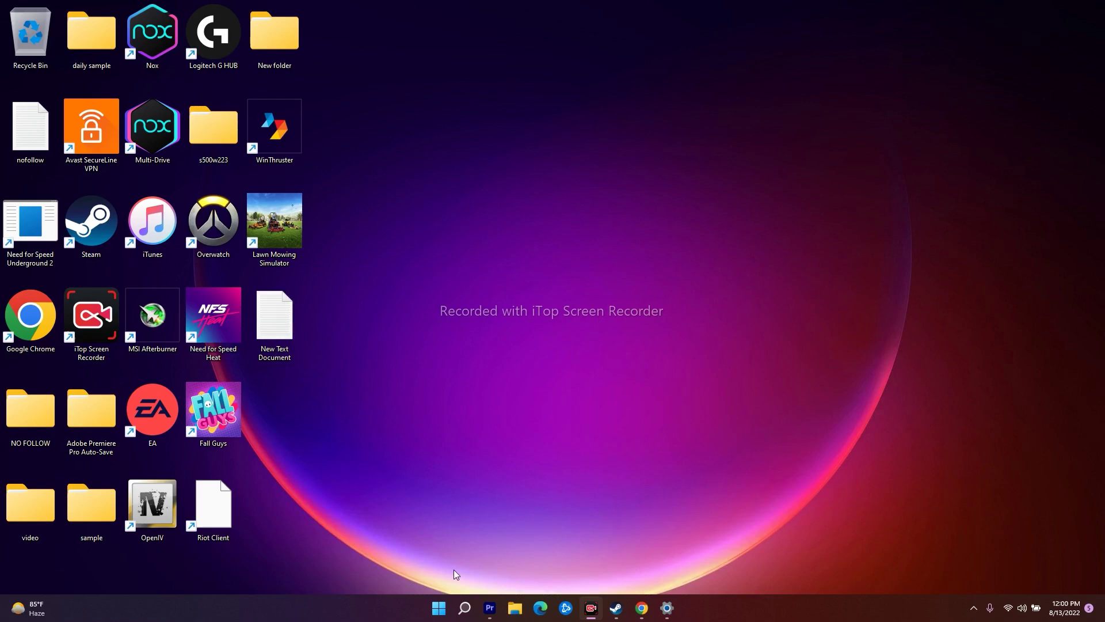
pyautogui.click(440, 604)
pyautogui.click(439, 605)
pyautogui.click(667, 607)
pyautogui.click(983, 61)
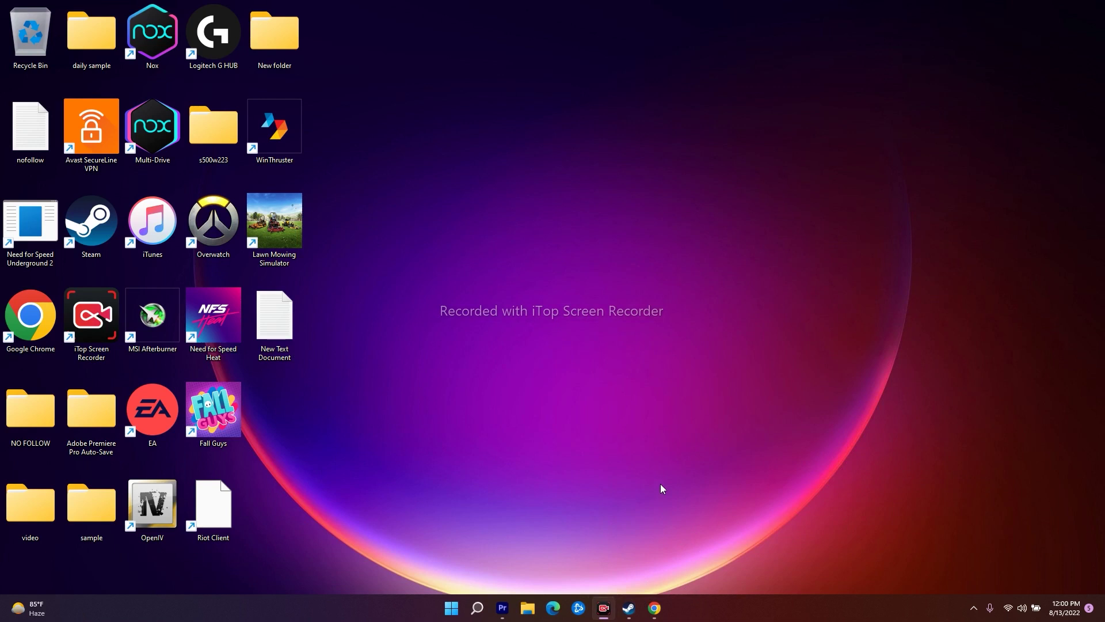
# Switch back to Chrome and review the YouTube Studio channel content and Microsoft's Windows 10 and Windows 11 download pages.
pyautogui.click(655, 608)
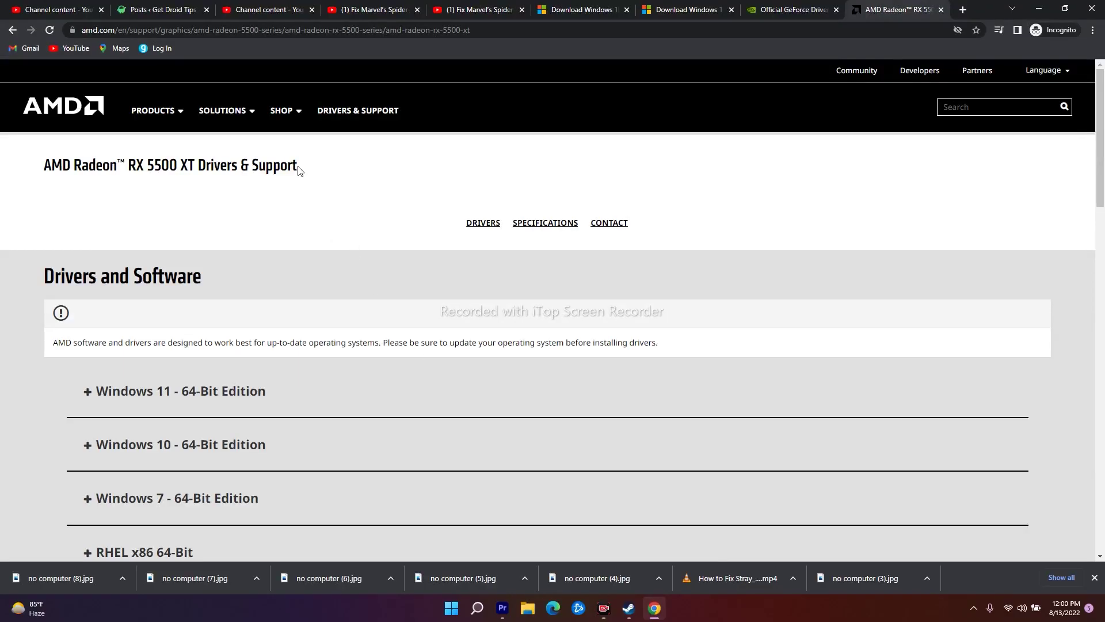
pyautogui.click(69, 10)
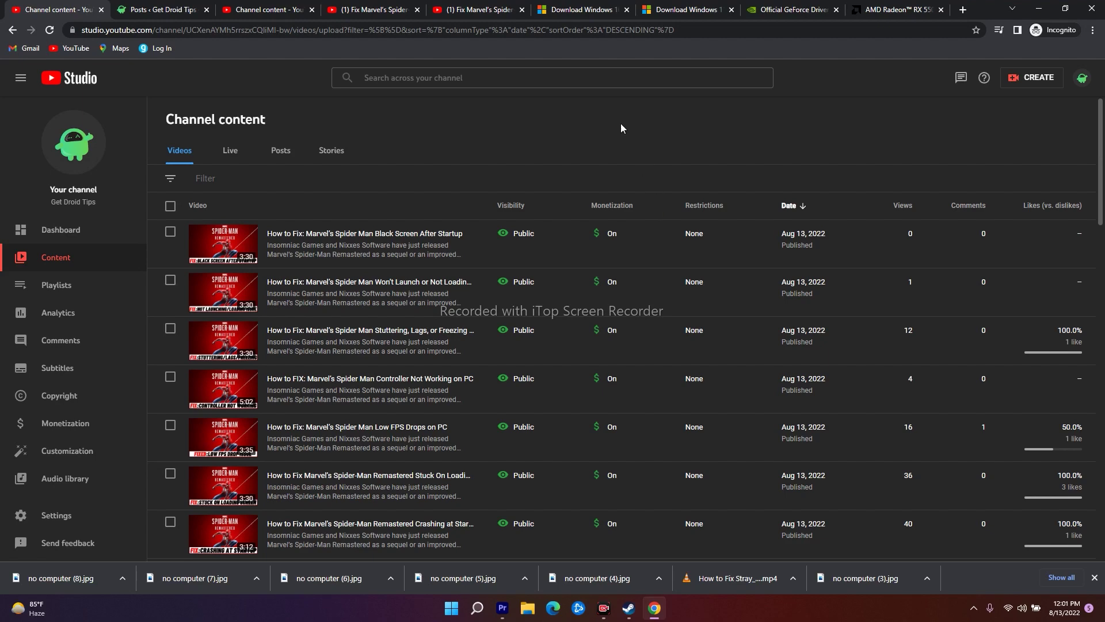
pyautogui.click(576, 9)
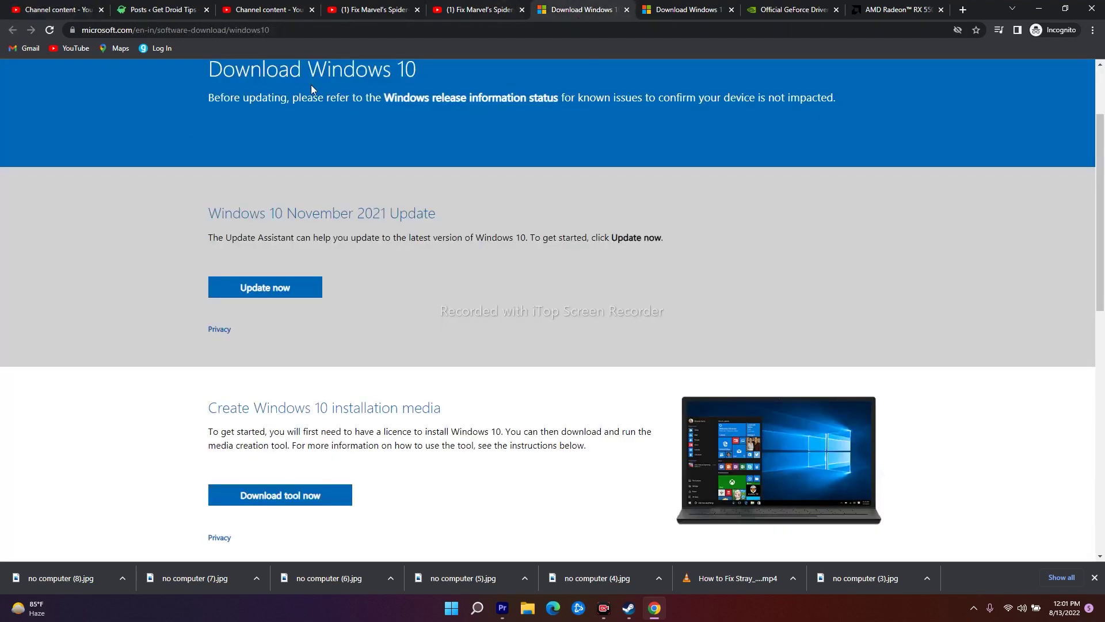
pyautogui.scroll(3, 481, 192)
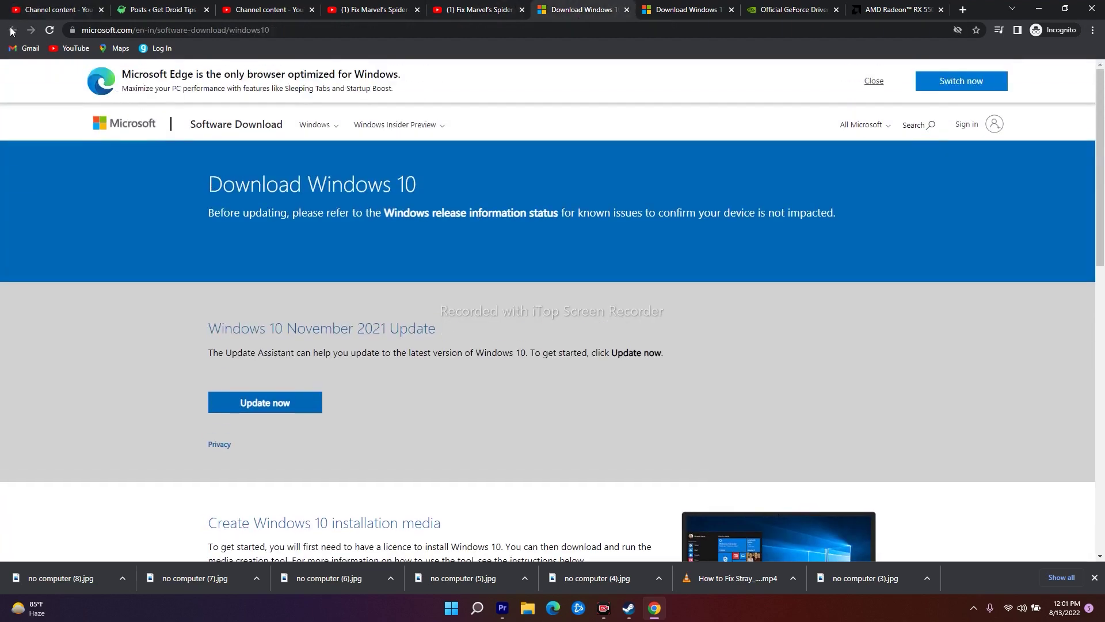
pyautogui.click(677, 8)
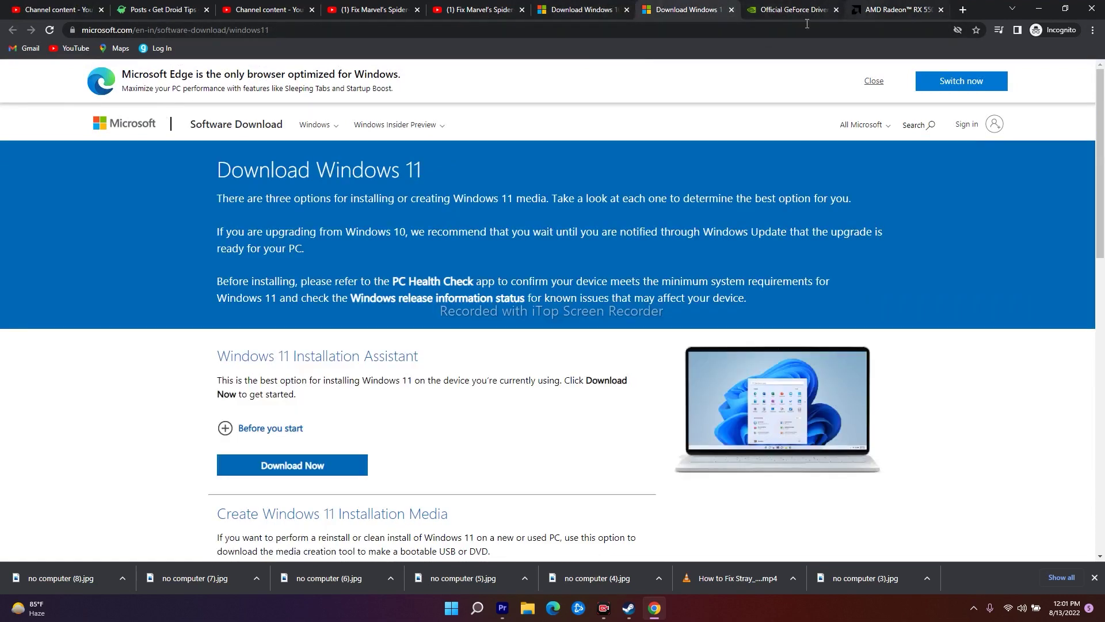
pyautogui.click(69, 9)
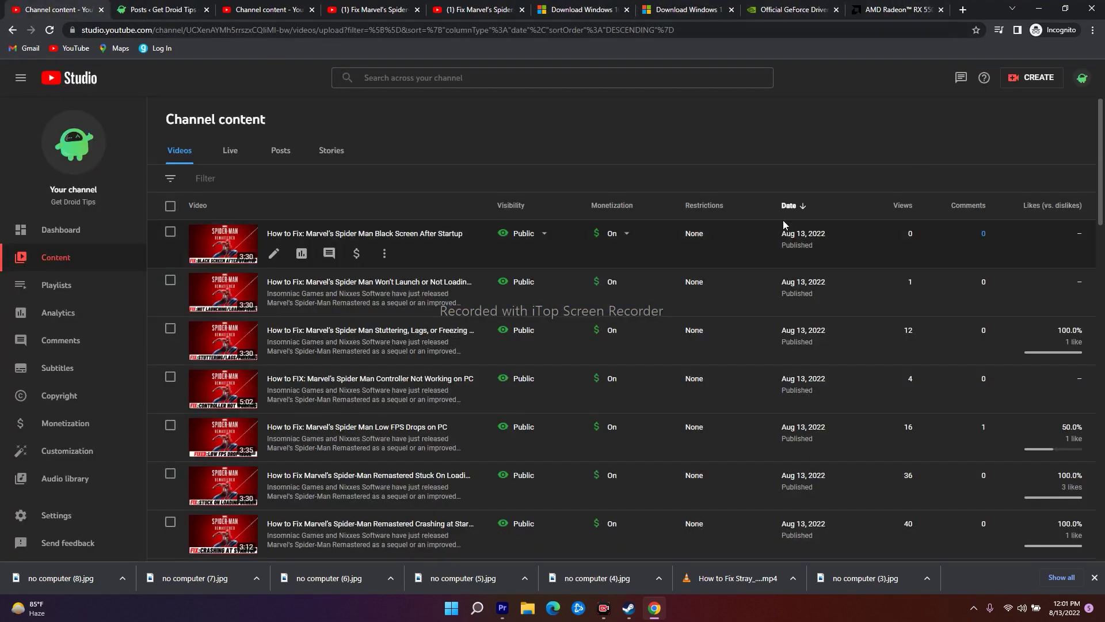